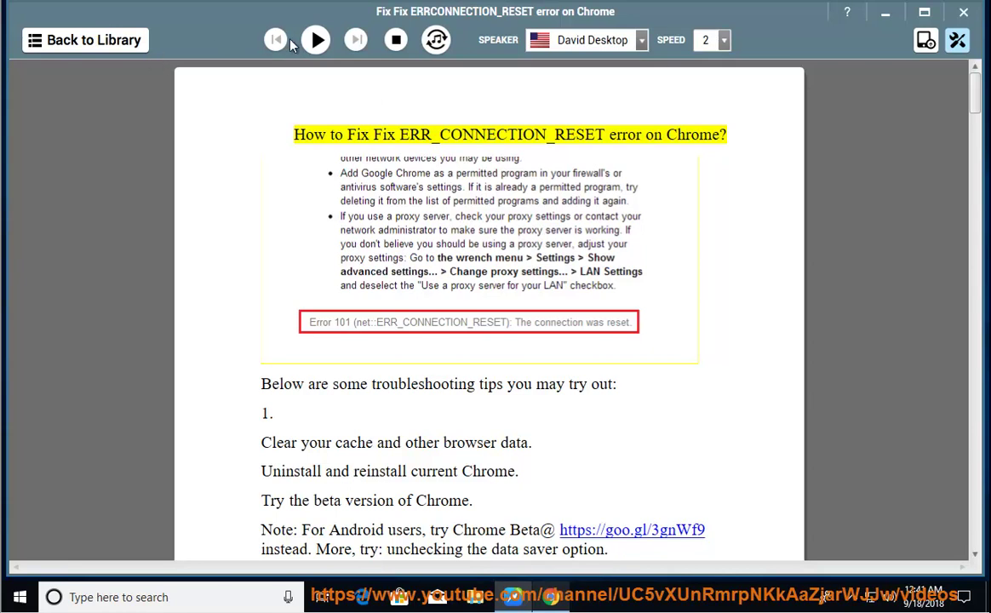
- Read the ERR_CONNECTION_RESET article aloud, then pause and highlight 'Clear your cache and other browser data.'
{"action": "left_click", "coordinate": [315, 40]}
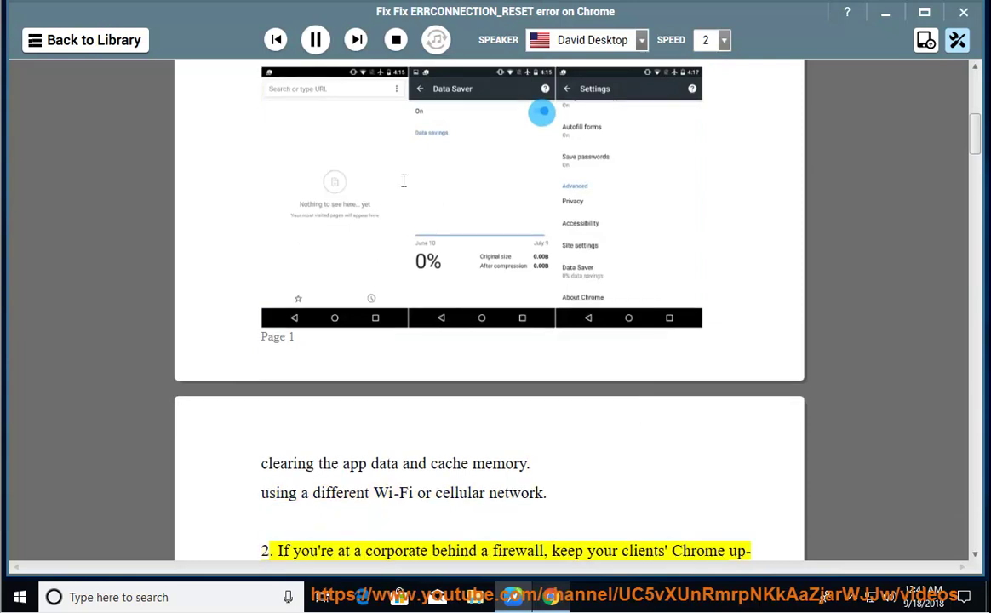
{"action": "key", "text": "space"}
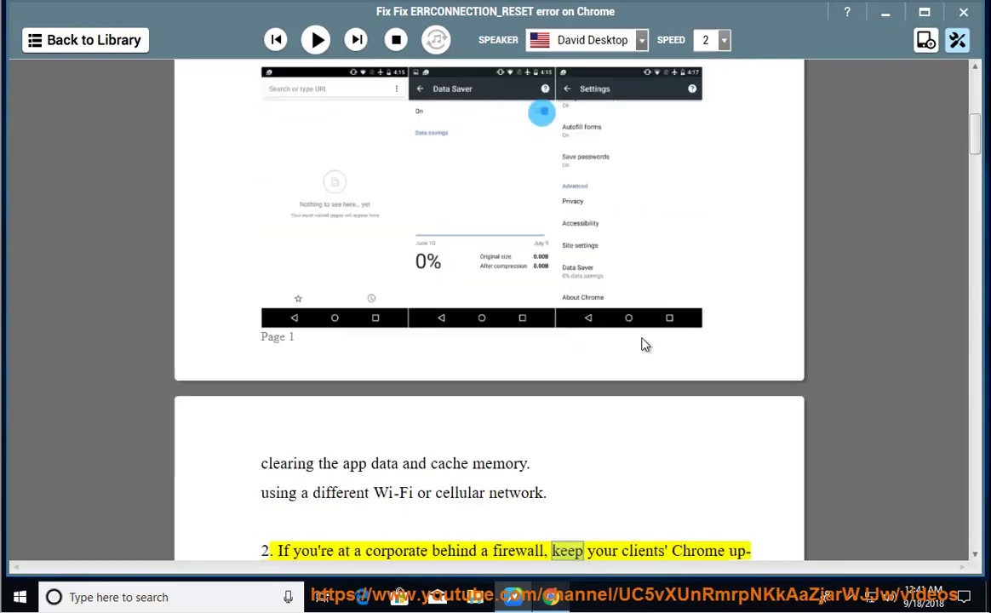
{"action": "scroll", "coordinate": [681, 416], "scroll_direction": "up", "scroll_amount": 1}
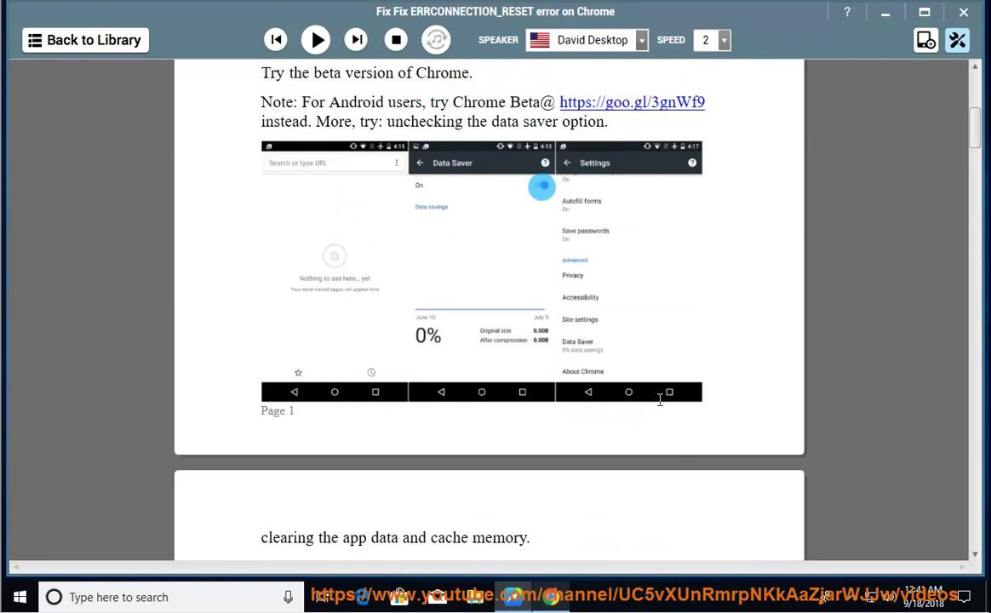
{"action": "scroll", "coordinate": [655, 409], "scroll_direction": "up", "scroll_amount": 3}
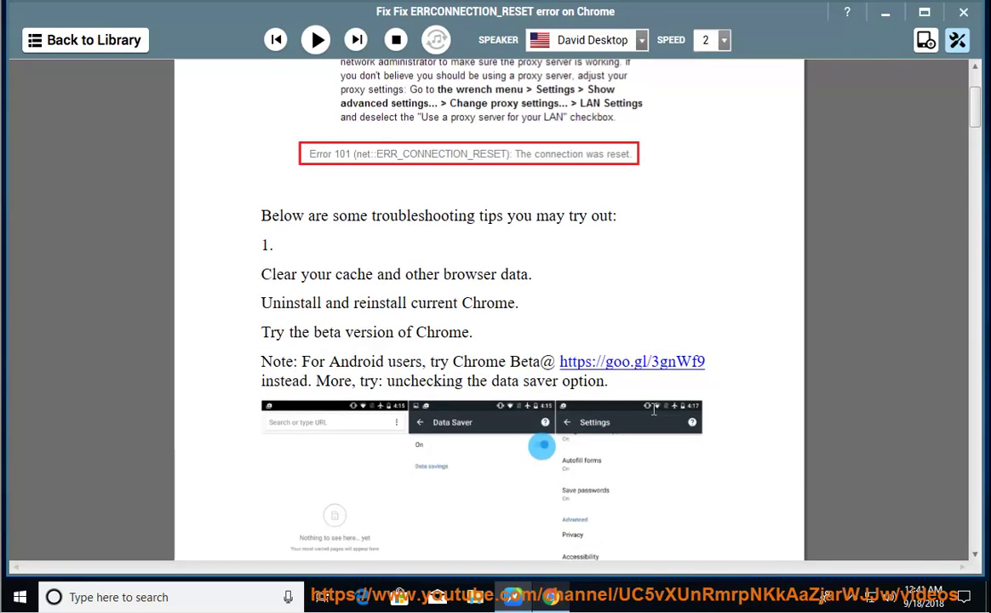
{"action": "left_click_drag", "start_coordinate": [540, 280], "coordinate": [235, 278]}
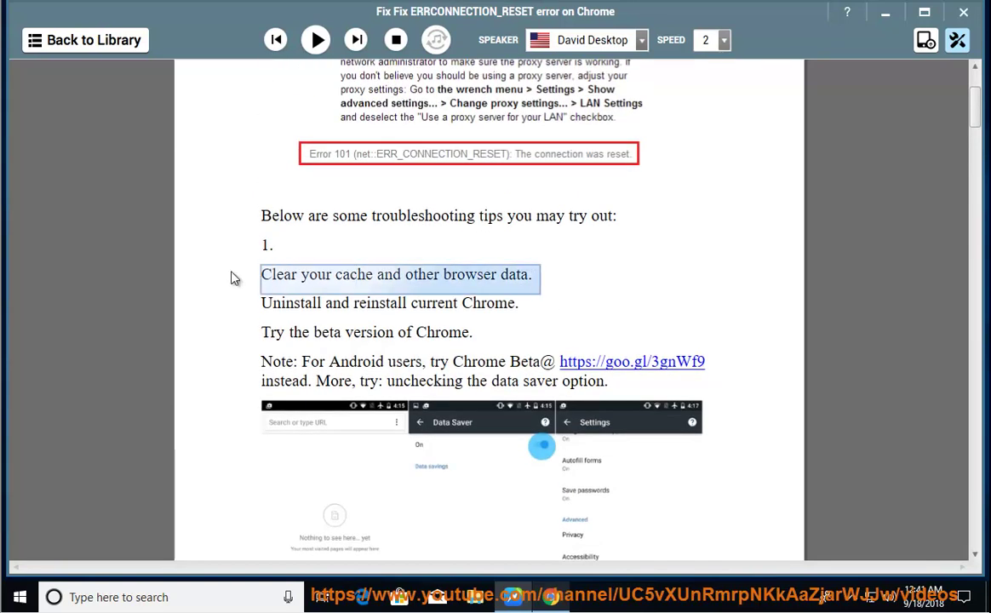
- Search Chrome's Settings for 'cache' to locate the cache-clearing options
{"action": "left_click", "coordinate": [551, 596]}
{"action": "left_click", "coordinate": [971, 35]}
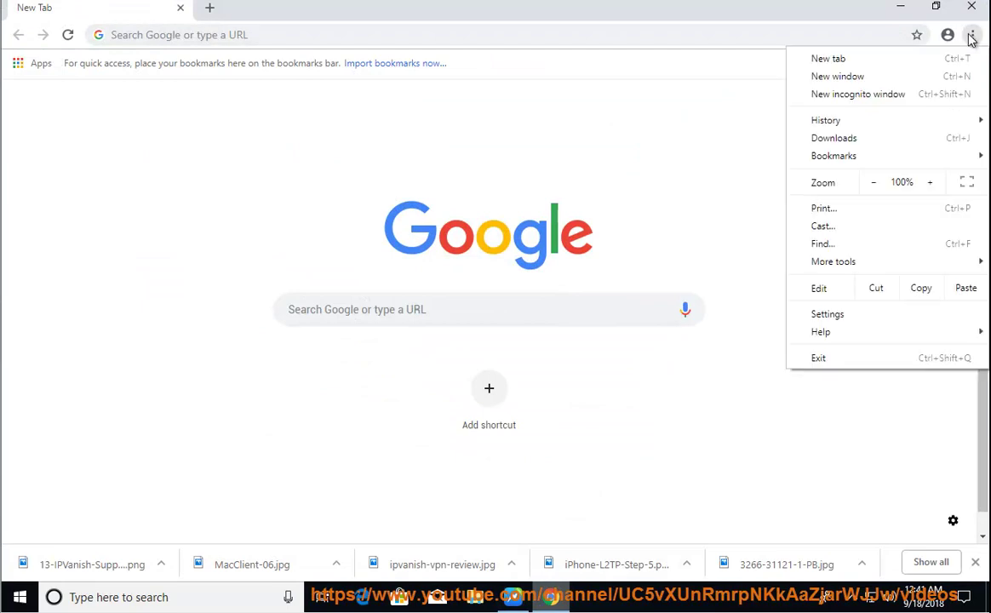
{"action": "left_click", "coordinate": [861, 315]}
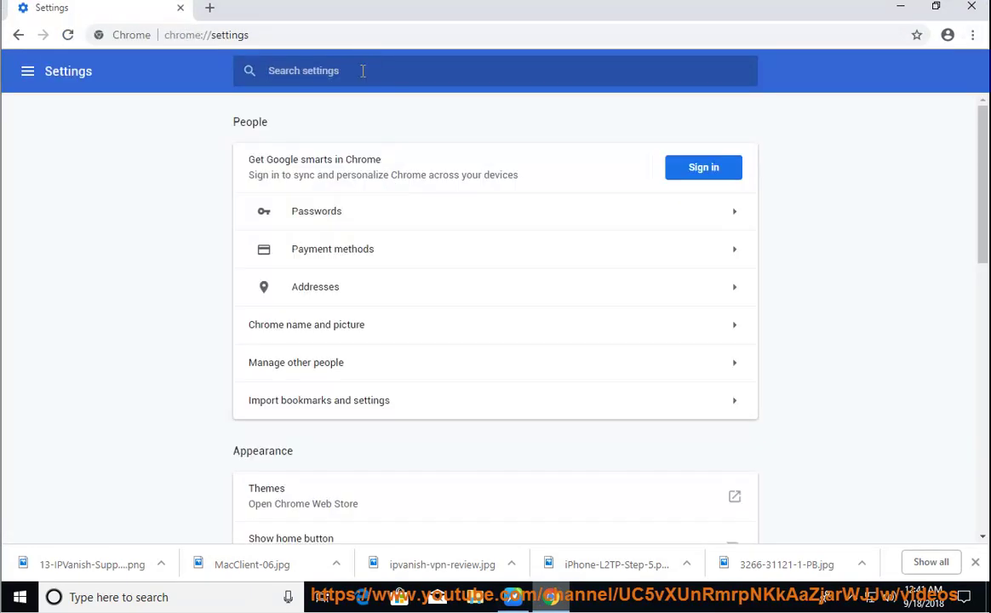
{"action": "type", "text": "CA"}
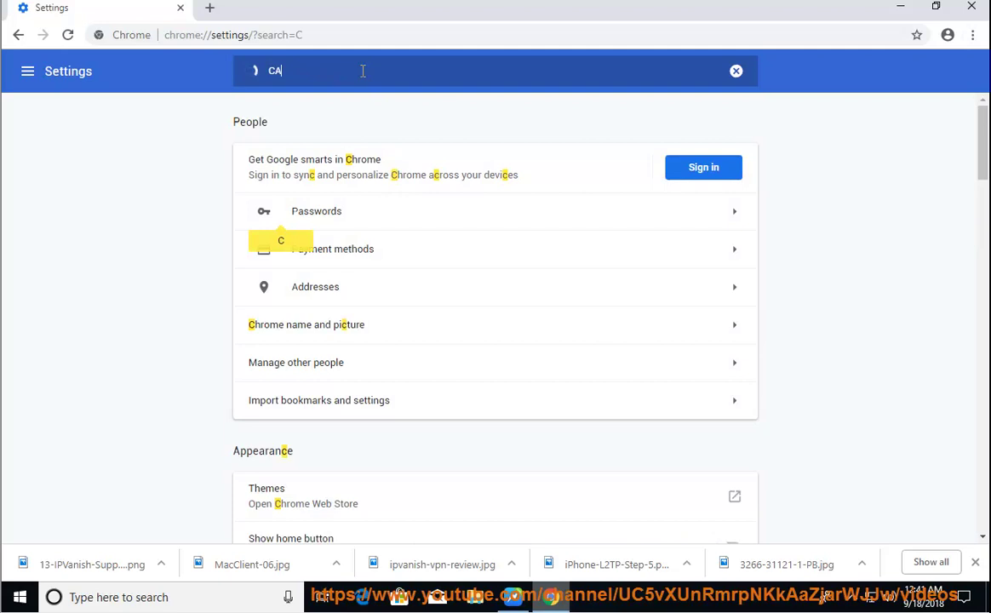
{"action": "type", "text": "CH"}
{"action": "scroll", "coordinate": [693, 448], "scroll_direction": "down", "scroll_amount": 3}
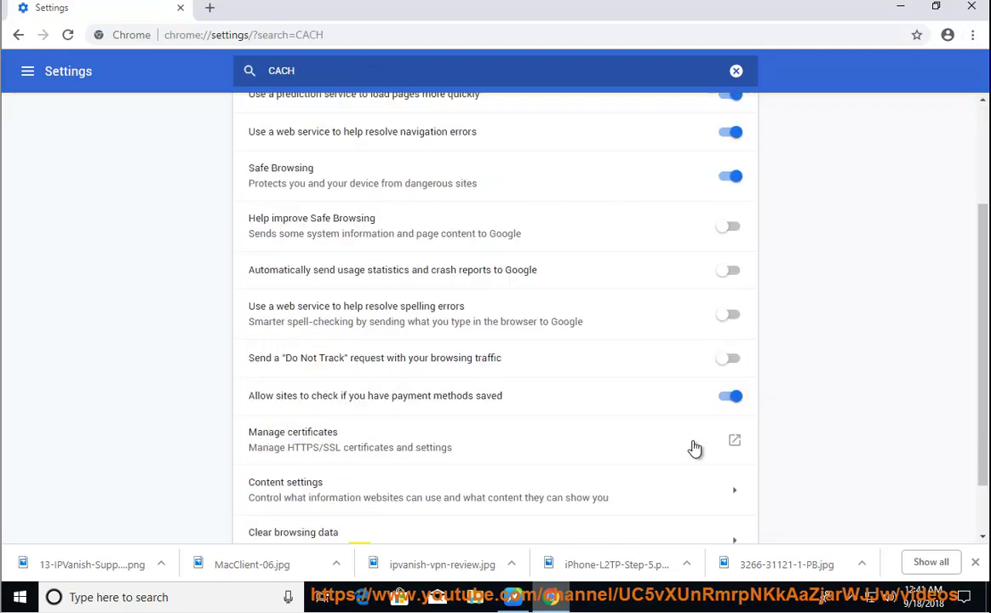
- Review the all-time Clear browsing data options, cancel, and return to NaturalReader
{"action": "left_click", "coordinate": [467, 483]}
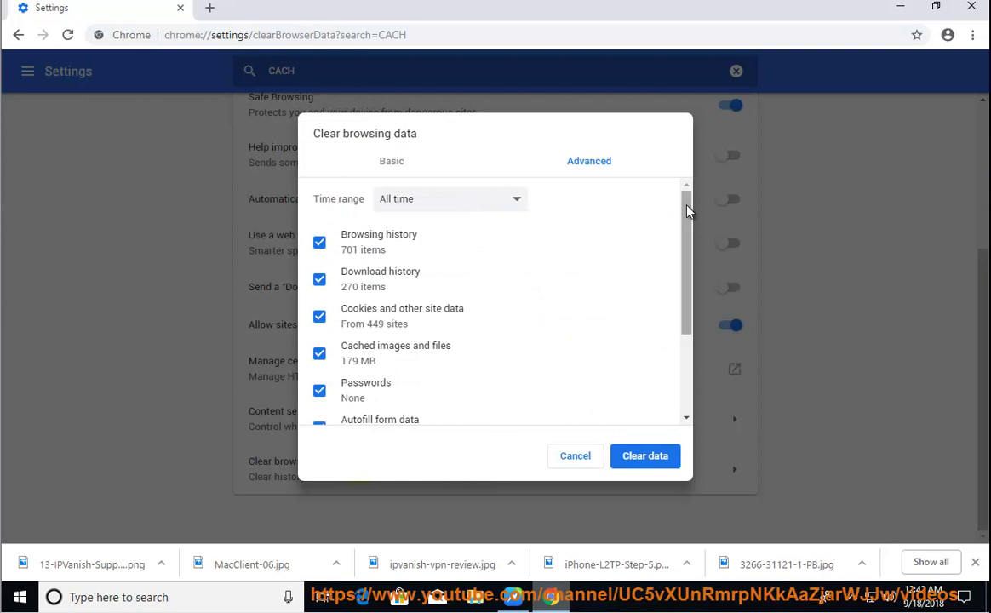
{"action": "left_click_drag", "start_coordinate": [686, 206], "coordinate": [686, 328]}
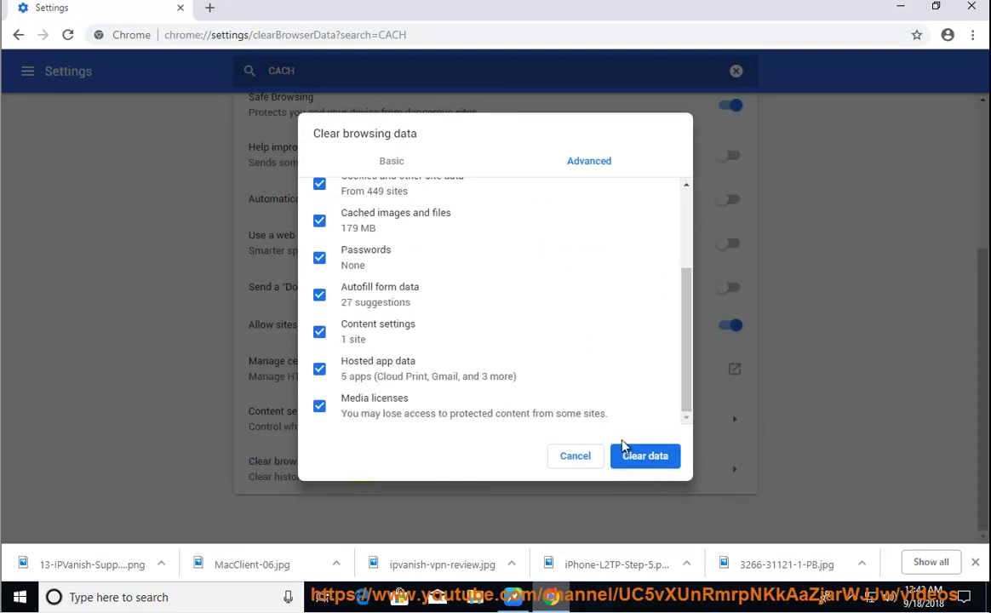
{"action": "left_click", "coordinate": [575, 457]}
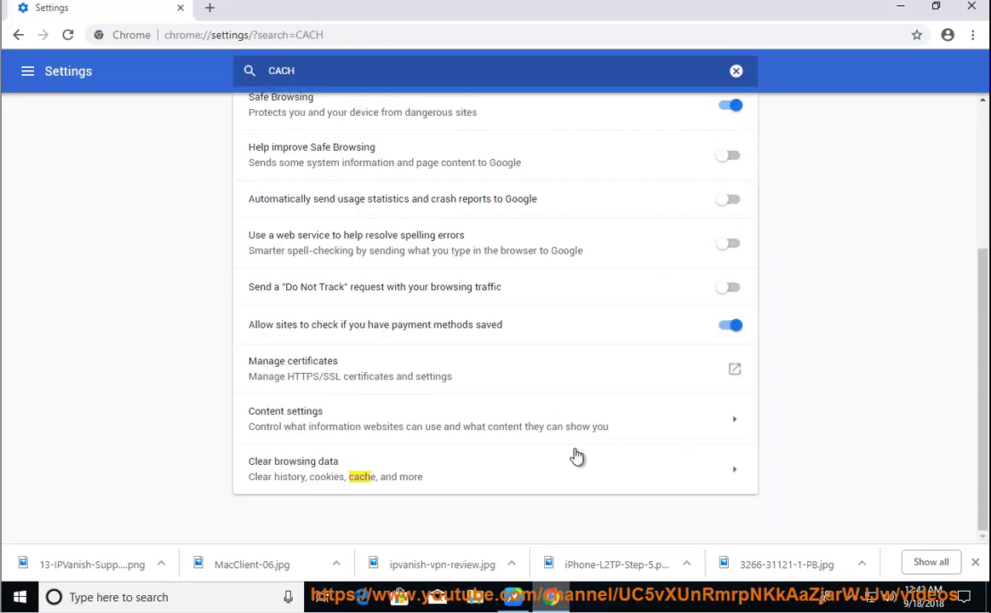
{"action": "left_click", "coordinate": [513, 597]}
- Resume read-aloud through the firewall/Bluecoat proxy tip and the latest-Chrome/Canary tip
{"action": "left_click", "coordinate": [670, 302]}
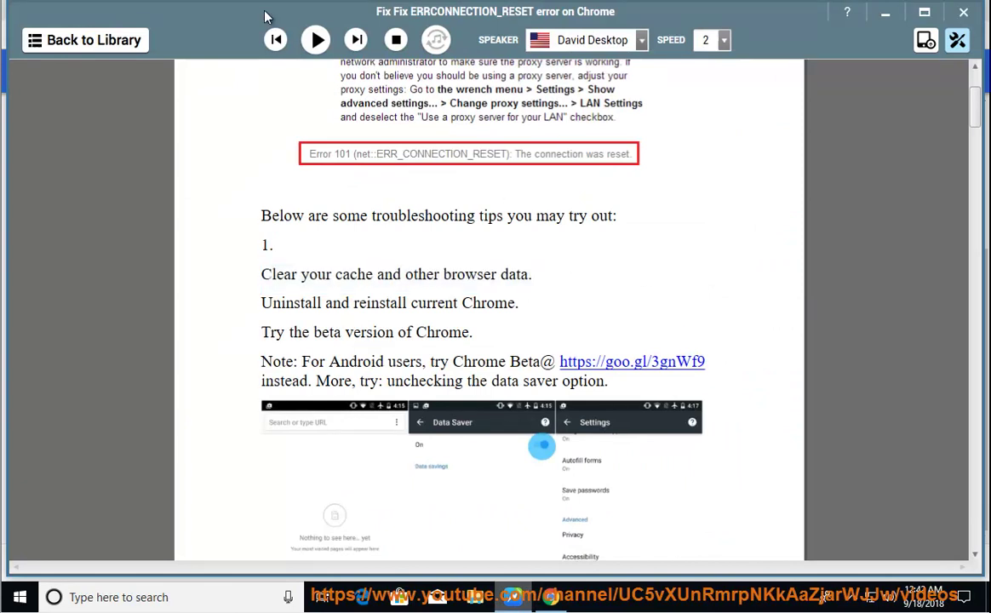
{"action": "left_click", "coordinate": [315, 40]}
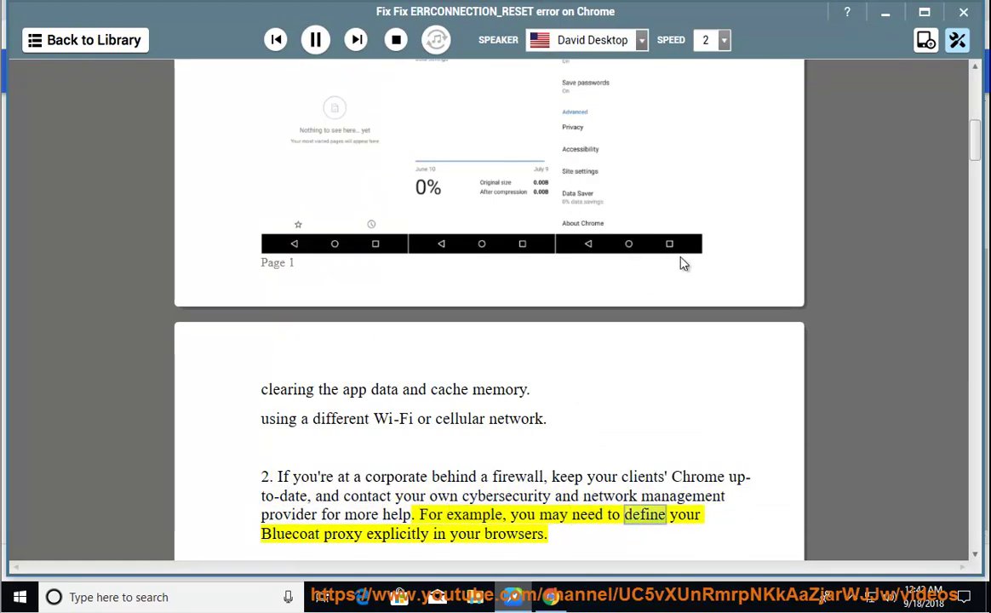
{"action": "scroll", "coordinate": [681, 259], "scroll_direction": "down", "scroll_amount": 1}
{"action": "scroll", "coordinate": [681, 260], "scroll_direction": "down", "scroll_amount": 1}
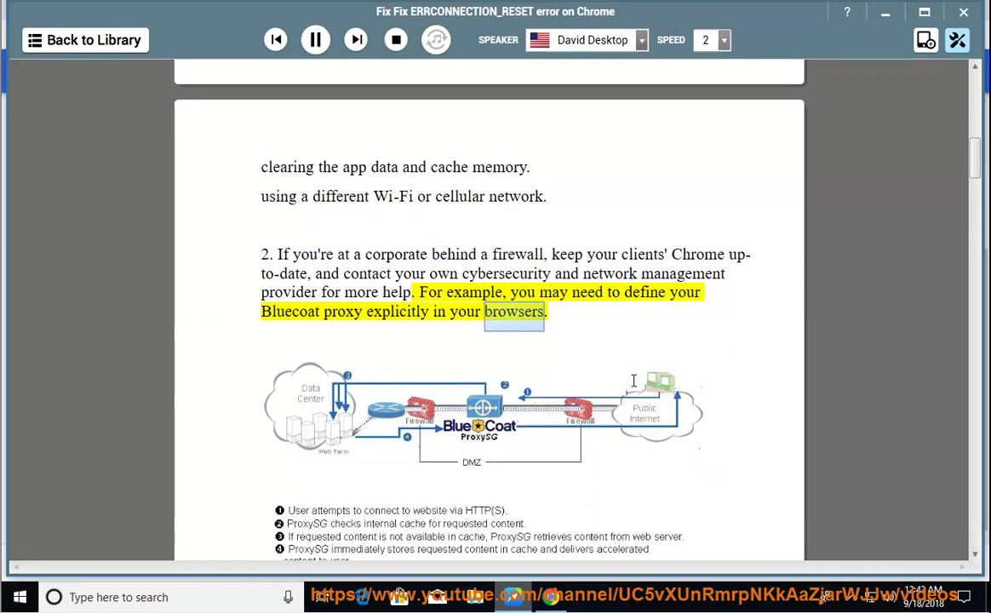
{"action": "scroll", "coordinate": [652, 409], "scroll_direction": "down", "scroll_amount": 1}
{"action": "scroll", "coordinate": [655, 409], "scroll_direction": "down", "scroll_amount": 1}
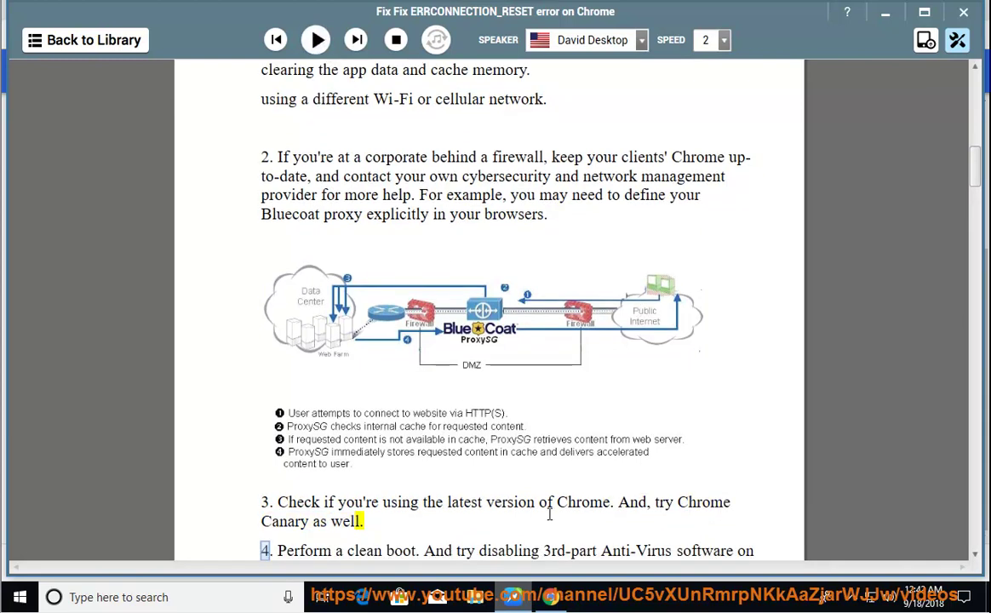
- Check About Google Chrome (69.0.3497.92, pending relaunch), then resume read-aloud in NaturalReader
{"action": "left_click", "coordinate": [552, 597]}
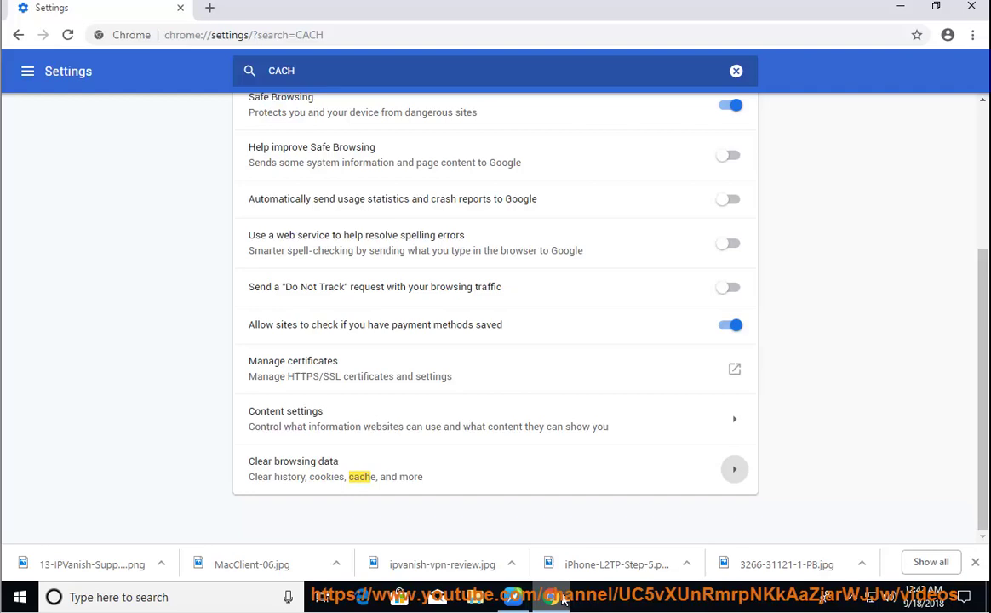
{"action": "left_click", "coordinate": [972, 35]}
{"action": "mouse_move", "coordinate": [886, 332]}
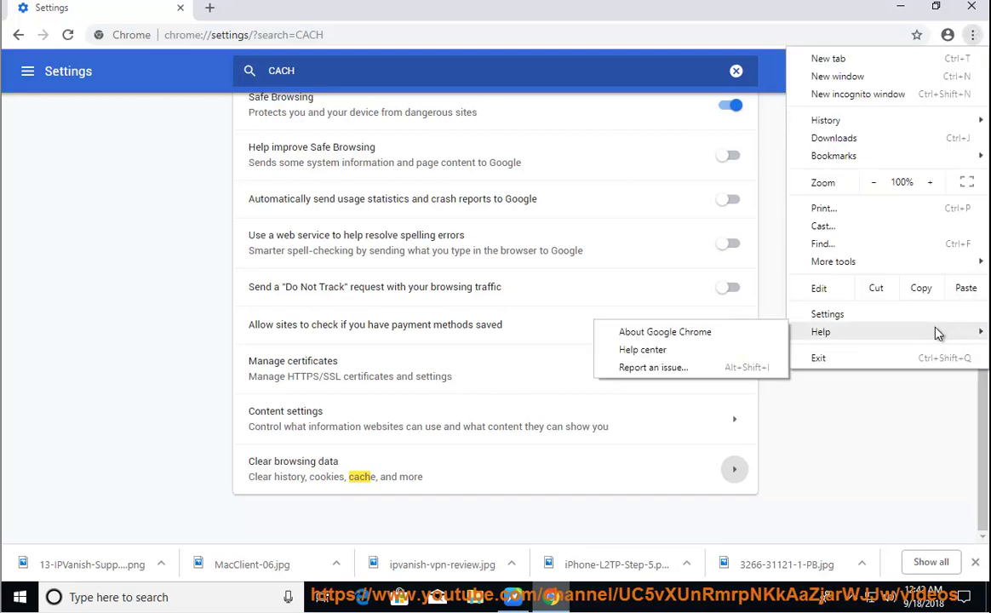
{"action": "left_click", "coordinate": [705, 332]}
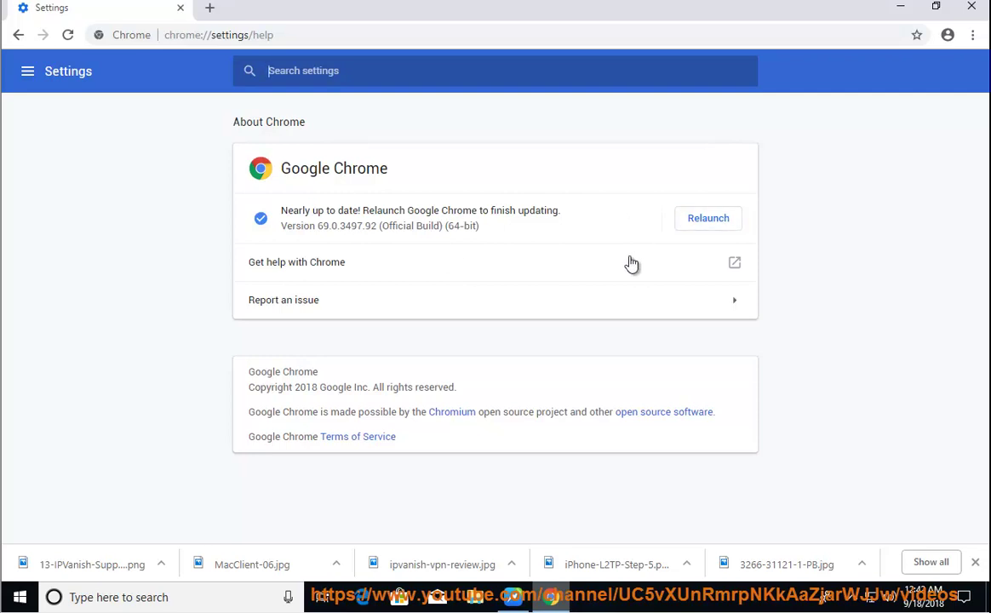
{"action": "left_click", "coordinate": [506, 580]}
{"action": "left_click", "coordinate": [315, 40]}
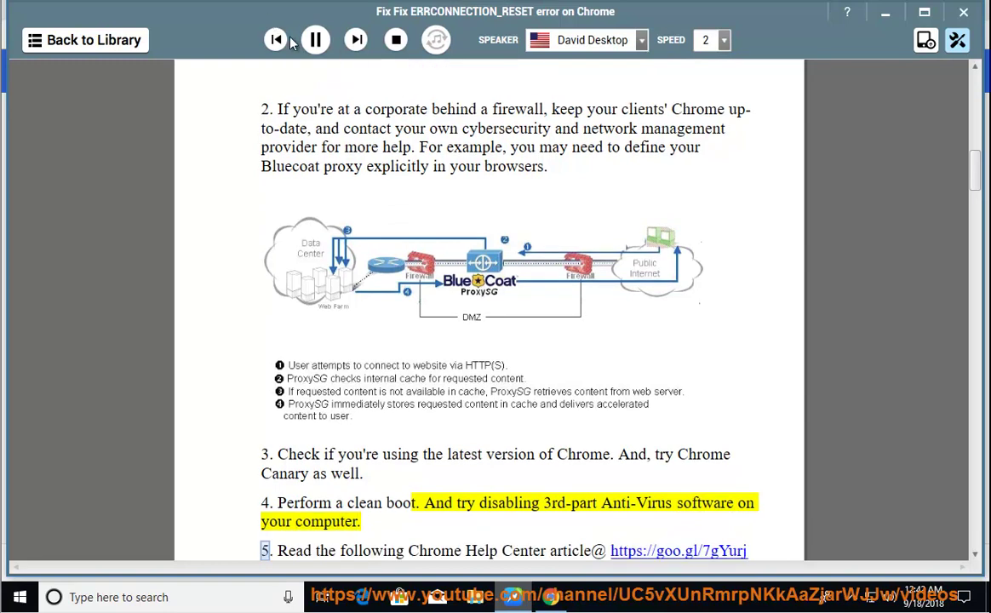
- Mark the clean-boot tip and review Task Manager's Startup apps, where only VMware Tools Core Service is enabled
{"action": "left_click_drag", "start_coordinate": [428, 506], "coordinate": [278, 507]}
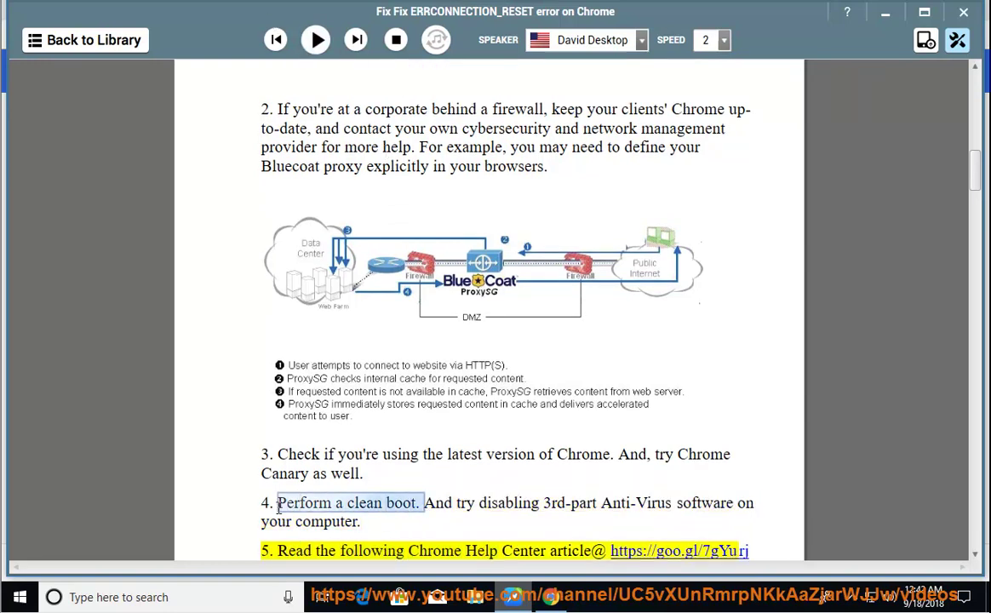
{"action": "right_click", "coordinate": [700, 605]}
{"action": "left_click", "coordinate": [830, 530]}
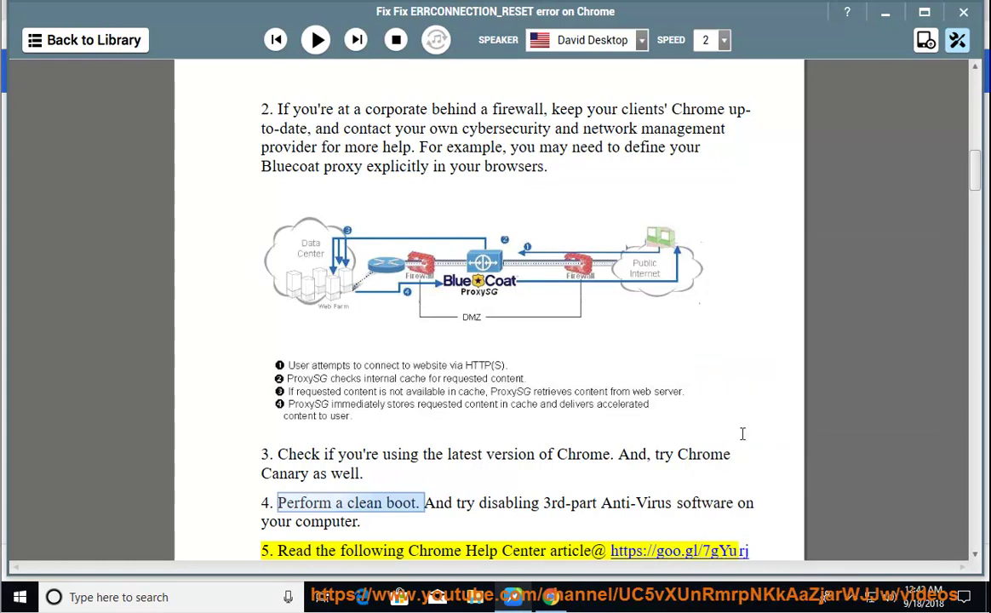
{"action": "left_click", "coordinate": [651, 125]}
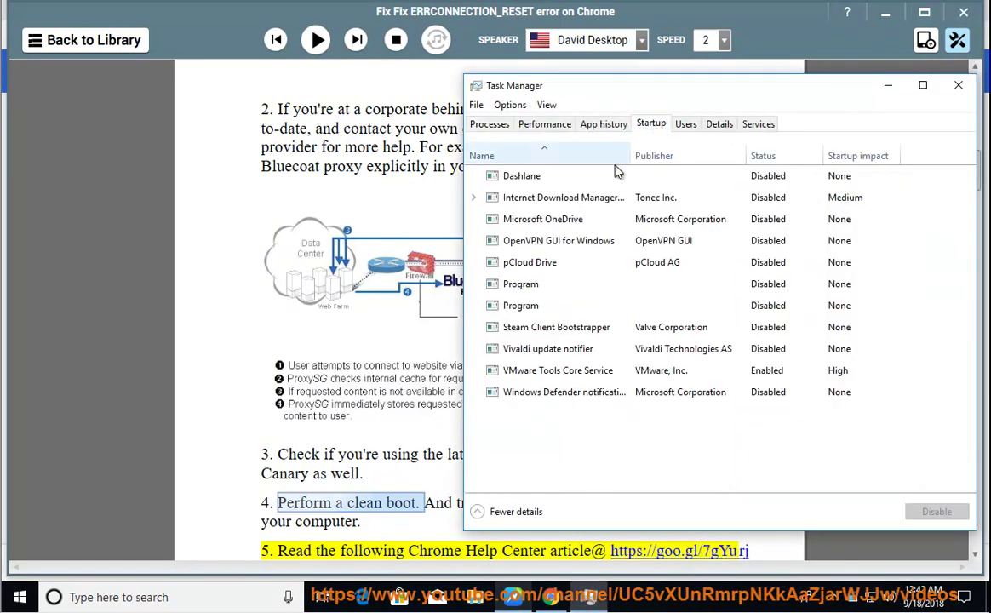
{"action": "left_click", "coordinate": [577, 180]}
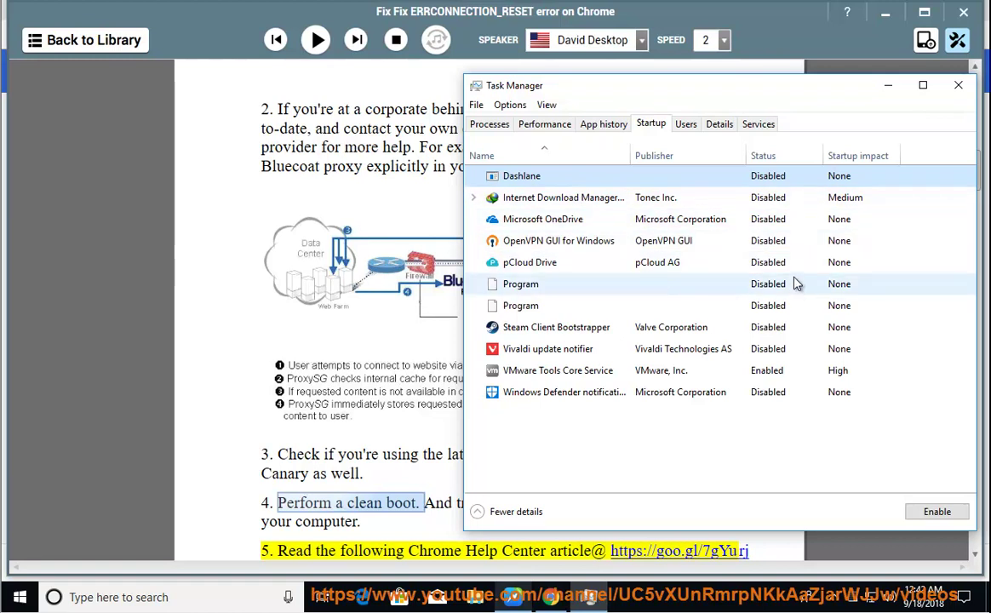
{"action": "left_click", "coordinate": [783, 376]}
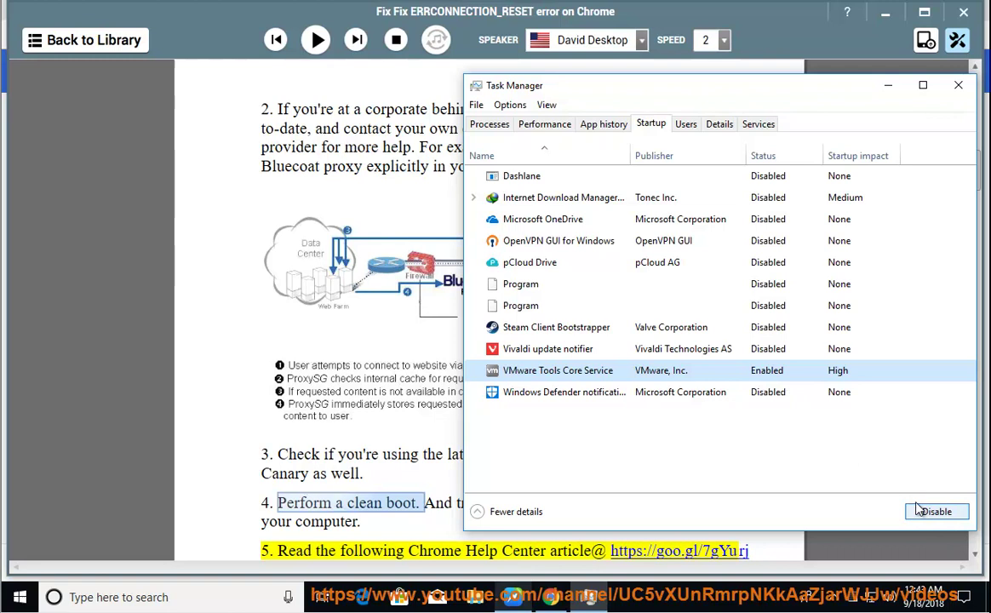
{"action": "left_click", "coordinate": [951, 89]}
- Set System Configuration to Selective startup, hide Microsoft services and disable all remaining services
{"action": "key", "text": "super+r"}
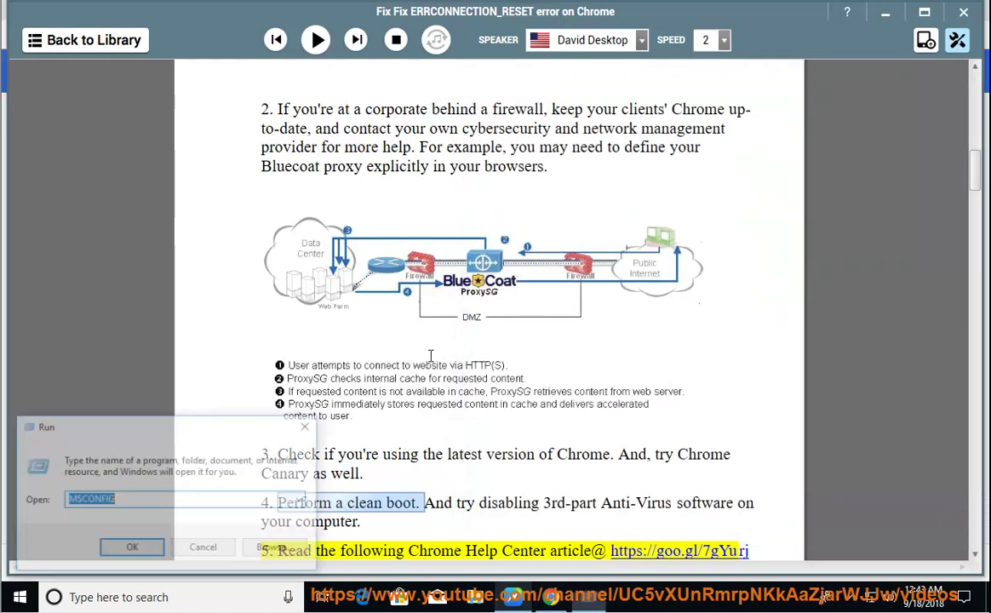
{"action": "left_click", "coordinate": [143, 550]}
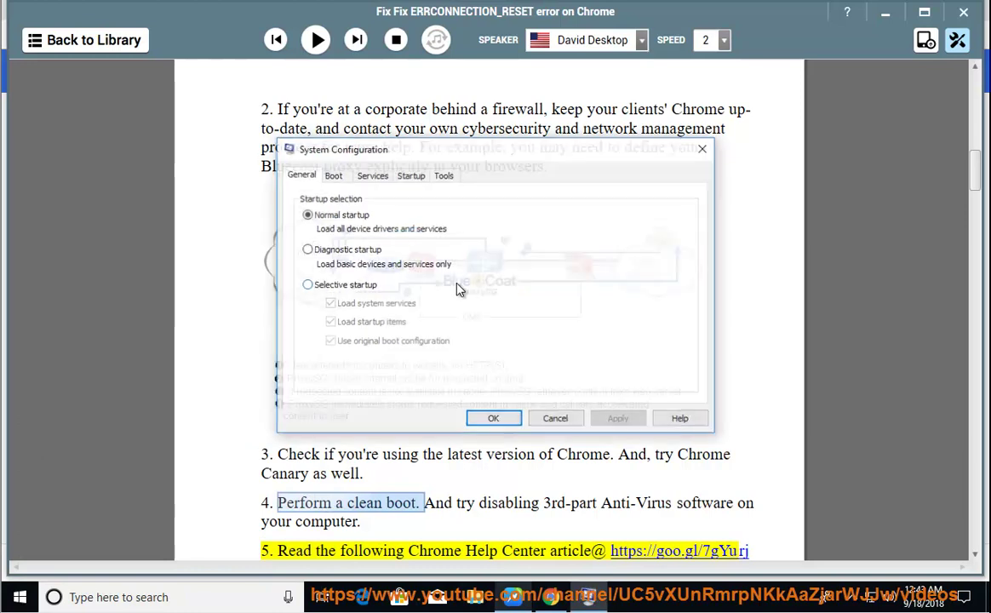
{"action": "left_click", "coordinate": [334, 286]}
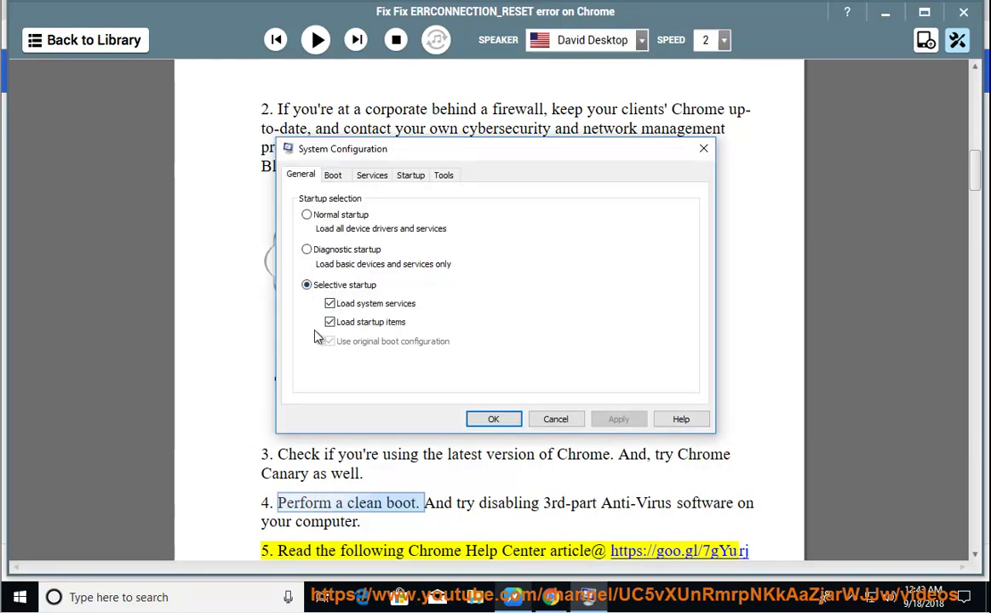
{"action": "left_click", "coordinate": [372, 175]}
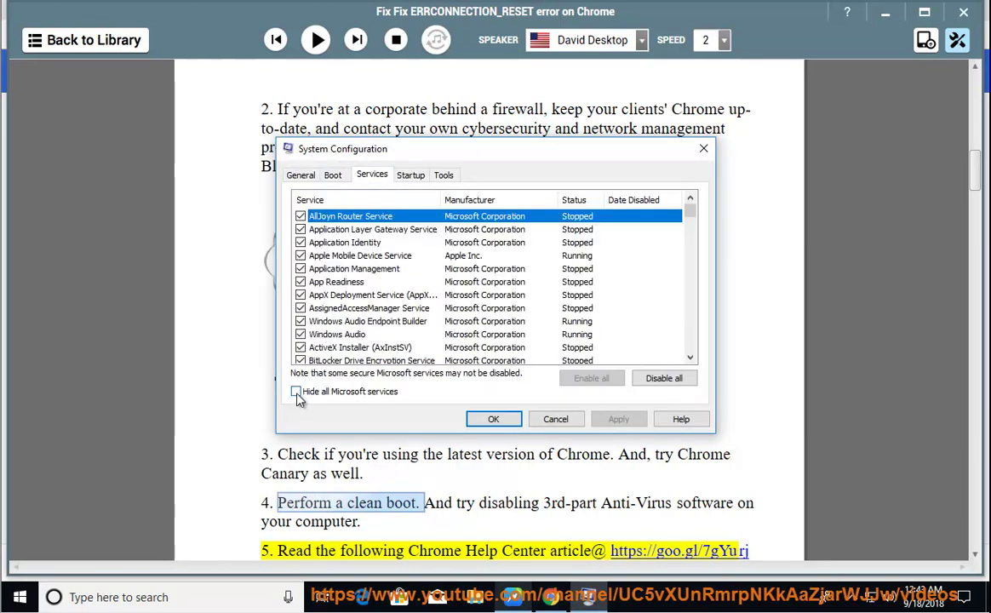
{"action": "left_click", "coordinate": [296, 392]}
{"action": "left_click", "coordinate": [653, 380]}
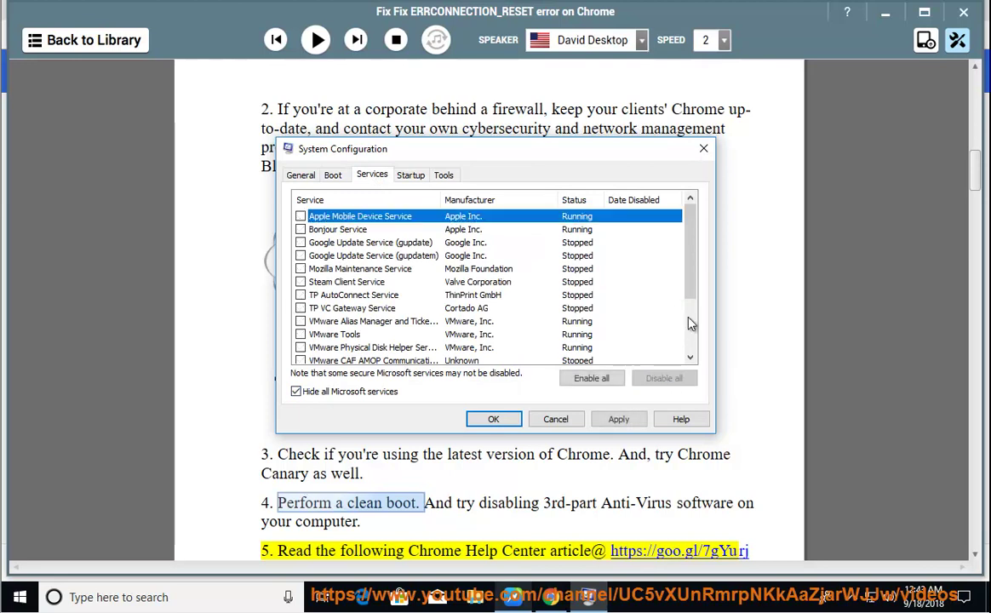
{"action": "left_click_drag", "start_coordinate": [691, 230], "coordinate": [690, 277]}
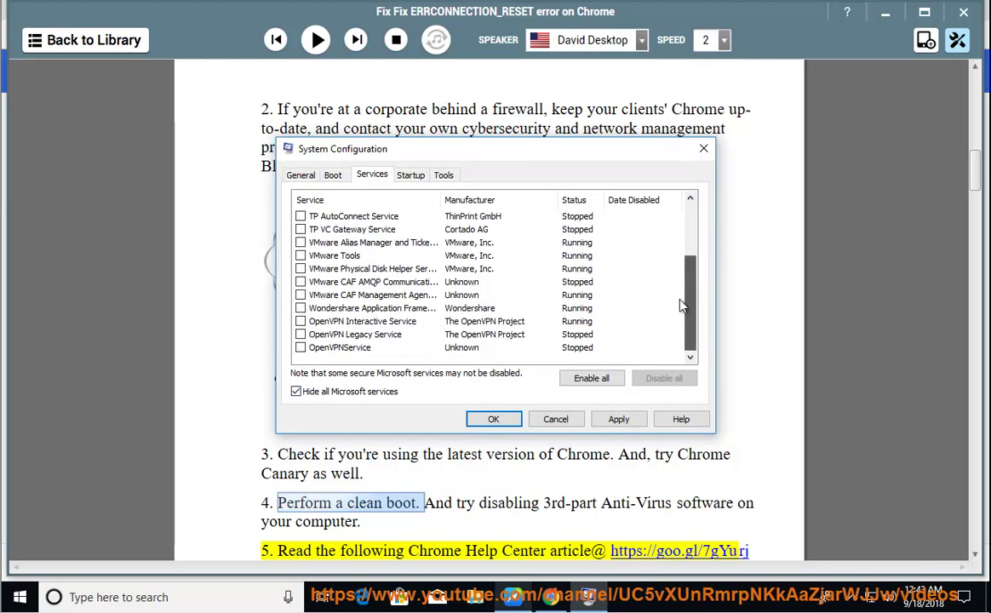
{"action": "left_click", "coordinate": [557, 419]}
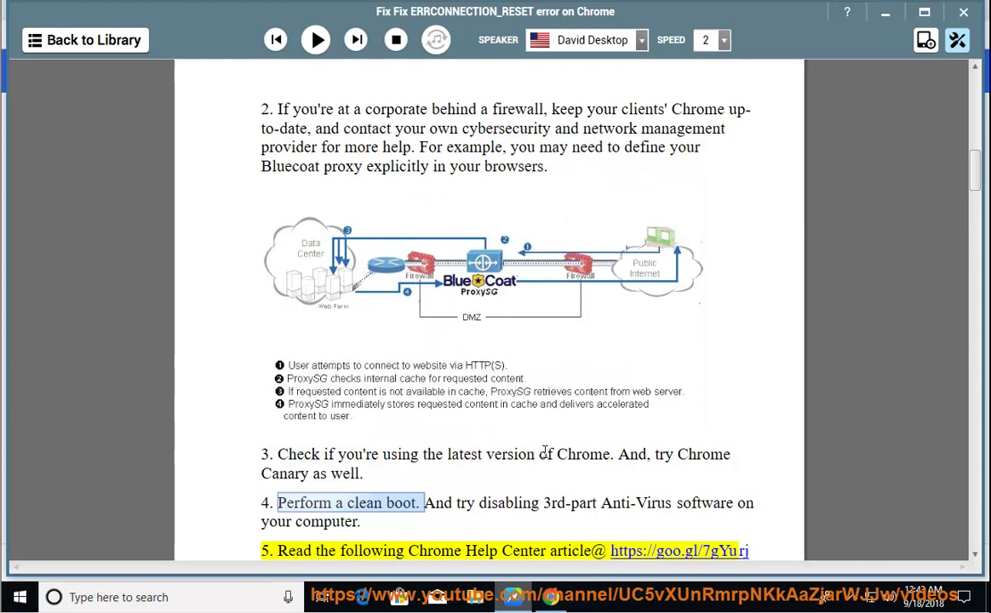
{"action": "left_click", "coordinate": [533, 503]}
{"action": "left_click", "coordinate": [315, 40]}
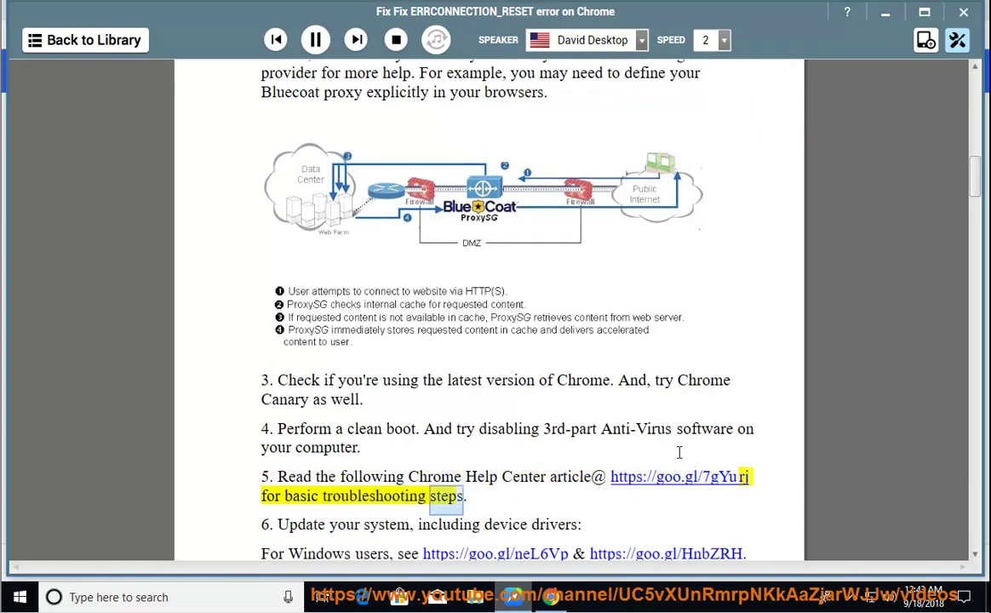
{"action": "left_click_drag", "start_coordinate": [750, 476], "coordinate": [611, 478]}
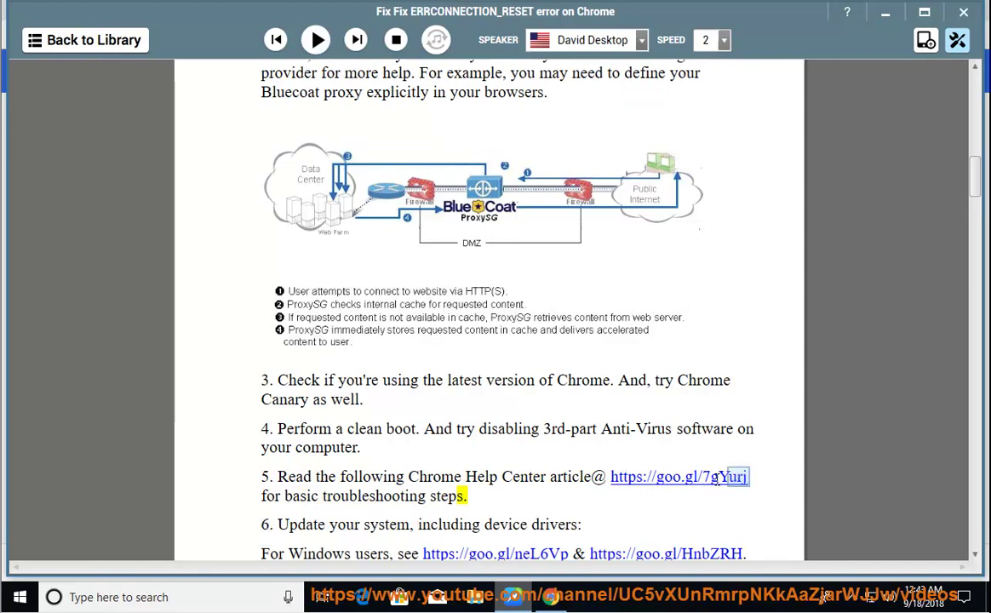
{"action": "right_click", "coordinate": [699, 477]}
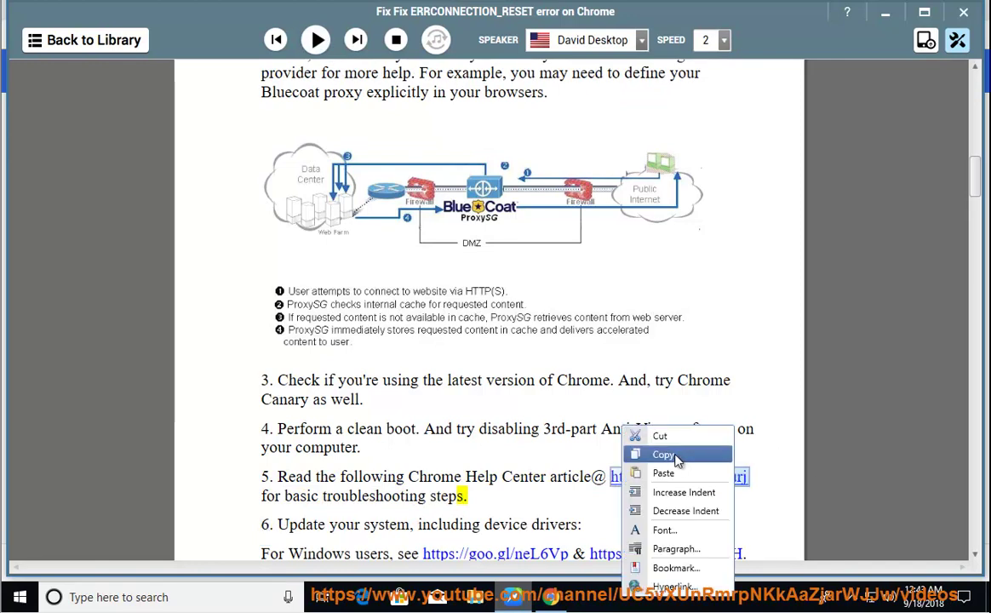
{"action": "left_click", "coordinate": [719, 454]}
{"action": "left_click", "coordinate": [550, 597]}
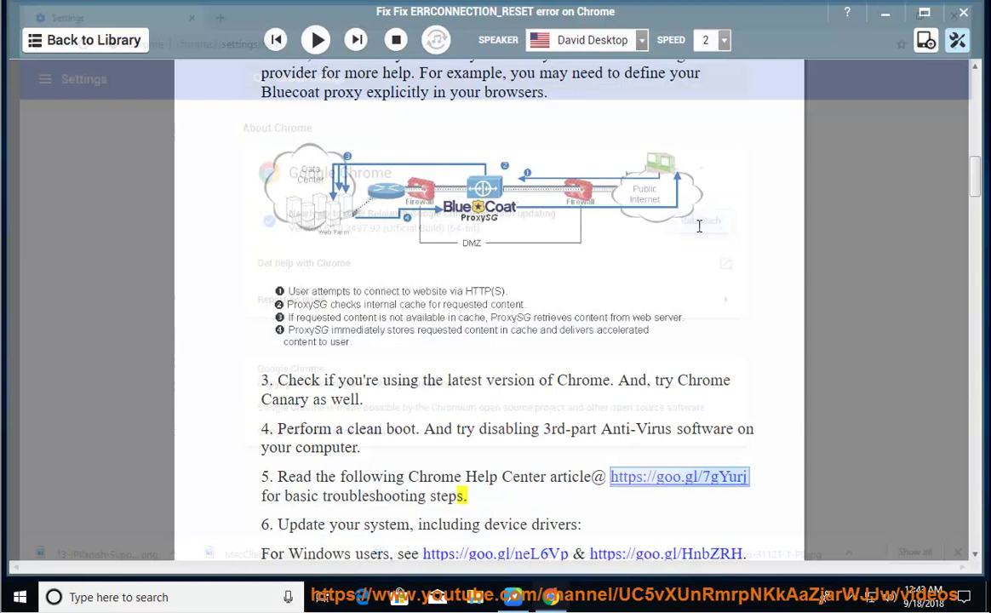
- Load the pasted goo.gl link in Chrome and highlight the 'Check your internet connection' step
{"action": "key", "text": "alt+Tab"}
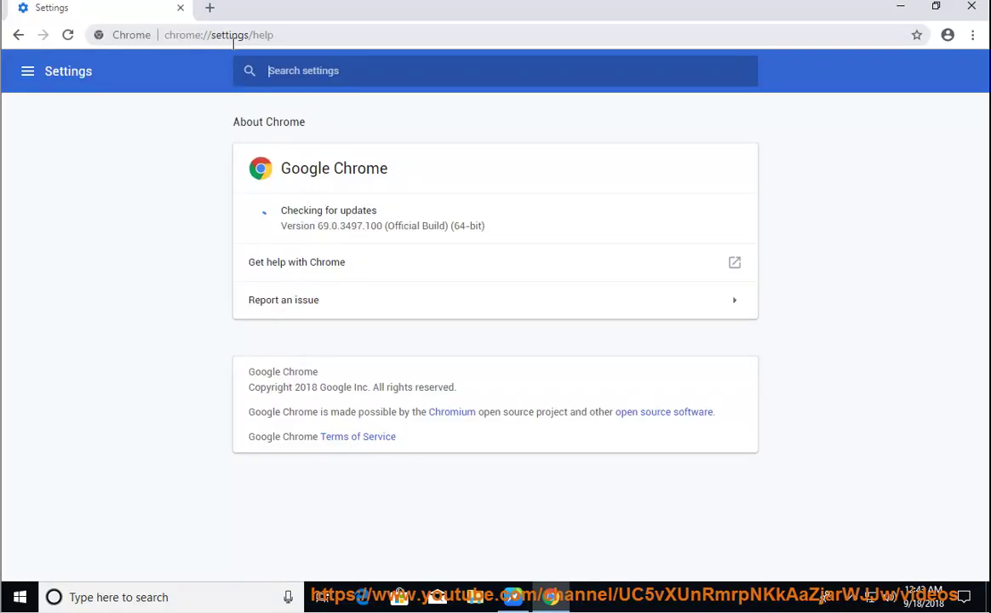
{"action": "left_click", "coordinate": [309, 40]}
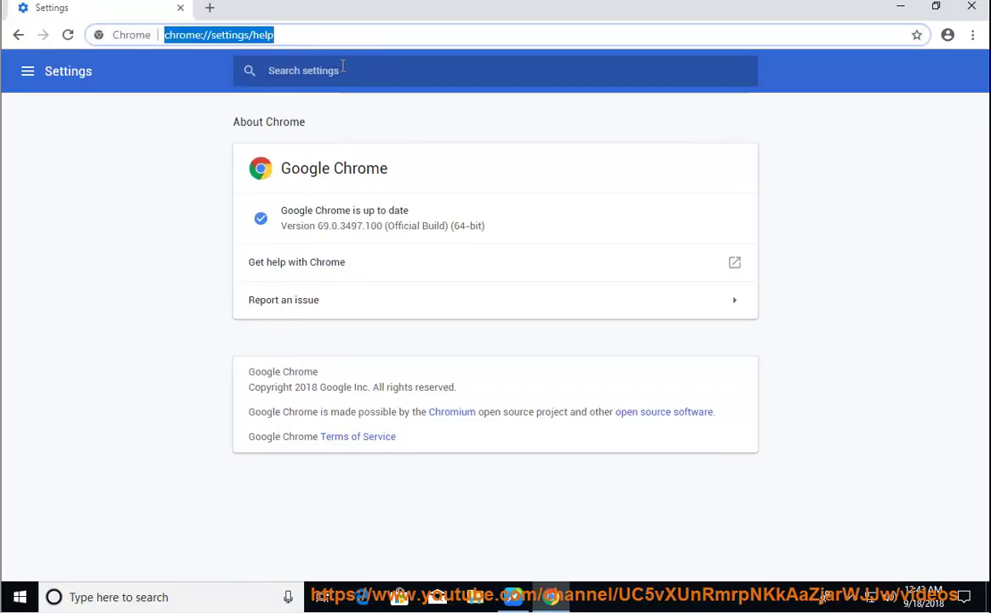
{"action": "key", "text": "ctrl+v"}
{"action": "key", "text": "Return"}
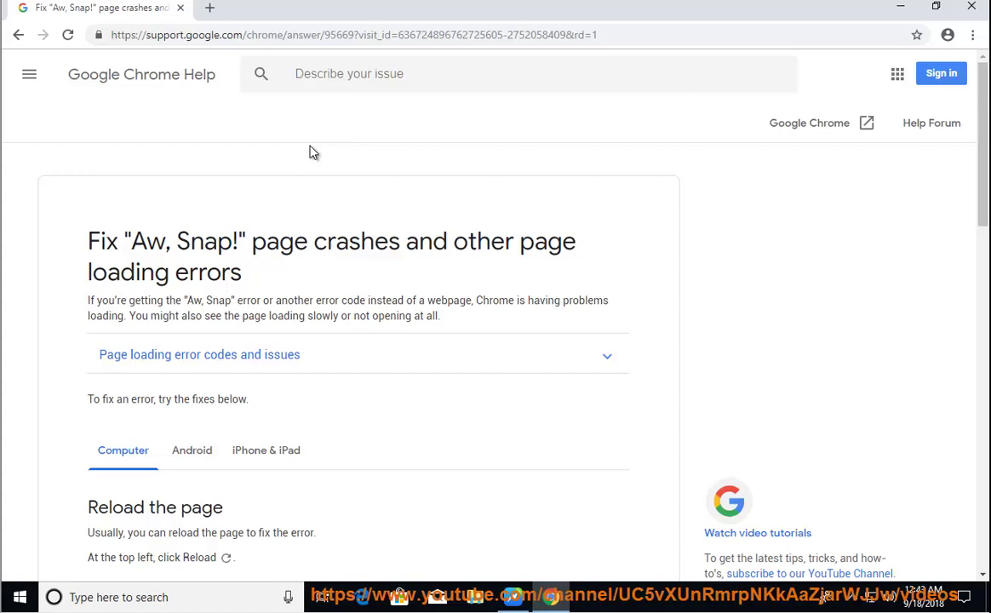
{"action": "left_click_drag", "start_coordinate": [242, 271], "coordinate": [82, 252]}
{"action": "scroll", "coordinate": [311, 304], "scroll_direction": "down", "scroll_amount": 2}
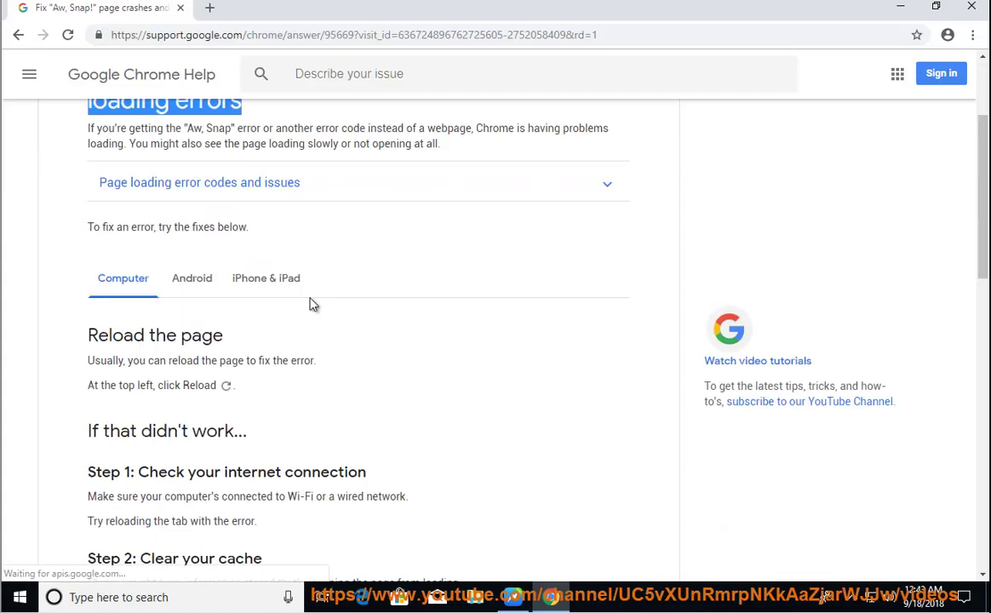
{"action": "scroll", "coordinate": [311, 304], "scroll_direction": "down", "scroll_amount": 1}
{"action": "scroll", "coordinate": [323, 383], "scroll_direction": "down", "scroll_amount": 2}
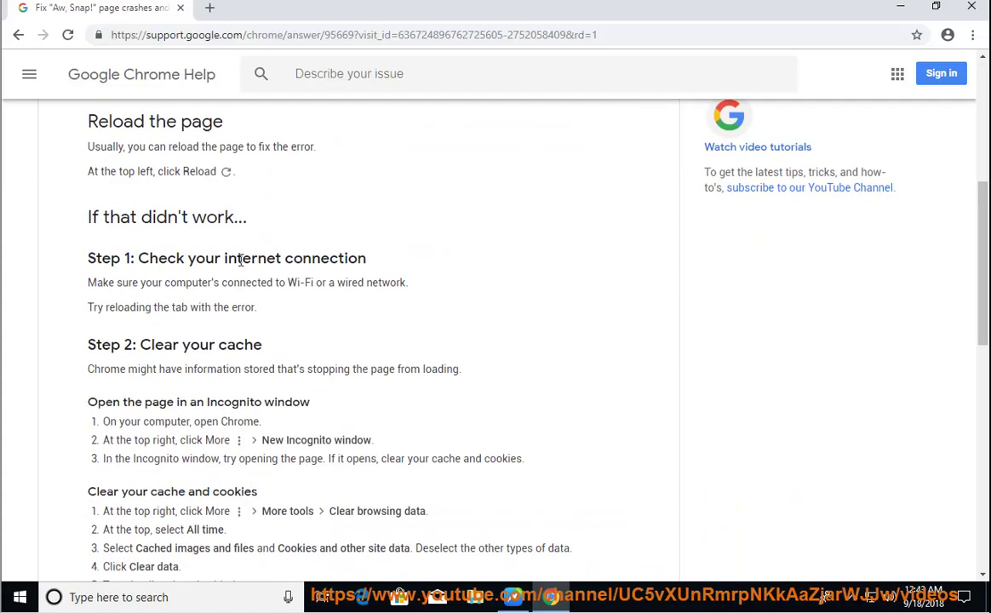
{"action": "left_click_drag", "start_coordinate": [366, 259], "coordinate": [137, 252]}
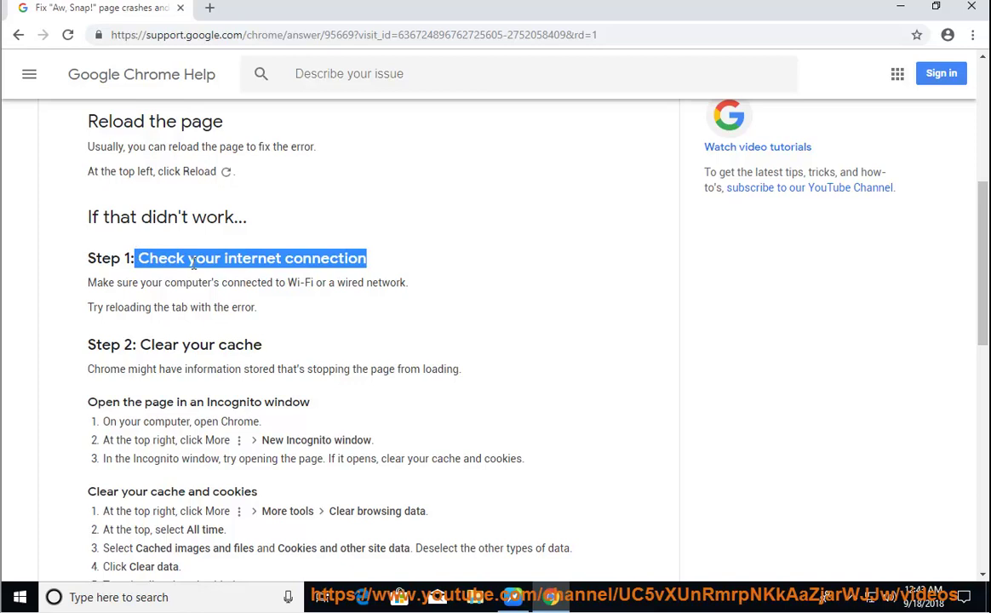
{"action": "key", "text": "super"}
{"action": "left_click", "coordinate": [96, 598]}
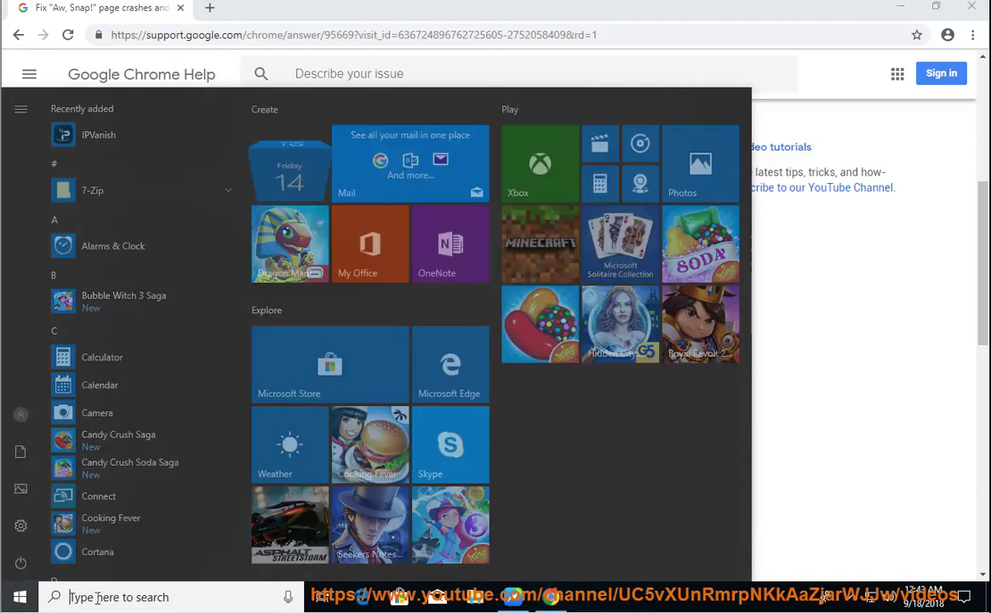
{"action": "type", "text": "CMD"}
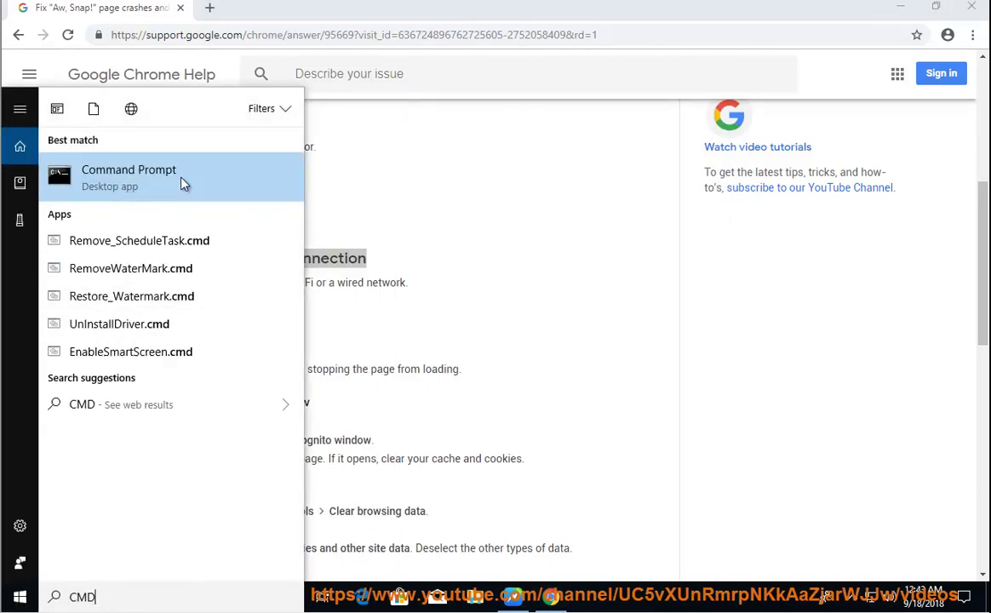
{"action": "left_click", "coordinate": [181, 182]}
{"action": "left_click_drag", "start_coordinate": [286, 128], "coordinate": [498, 206]}
{"action": "type", "text": "PING WWW.GOOGLE."}
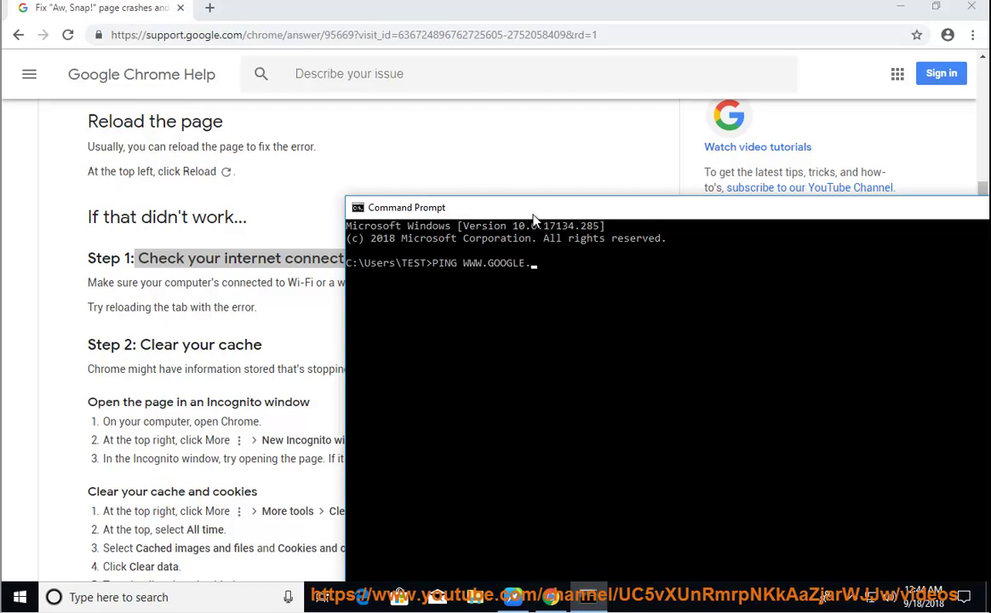
{"action": "type", "text": "COM"}
{"action": "key", "text": "Return"}
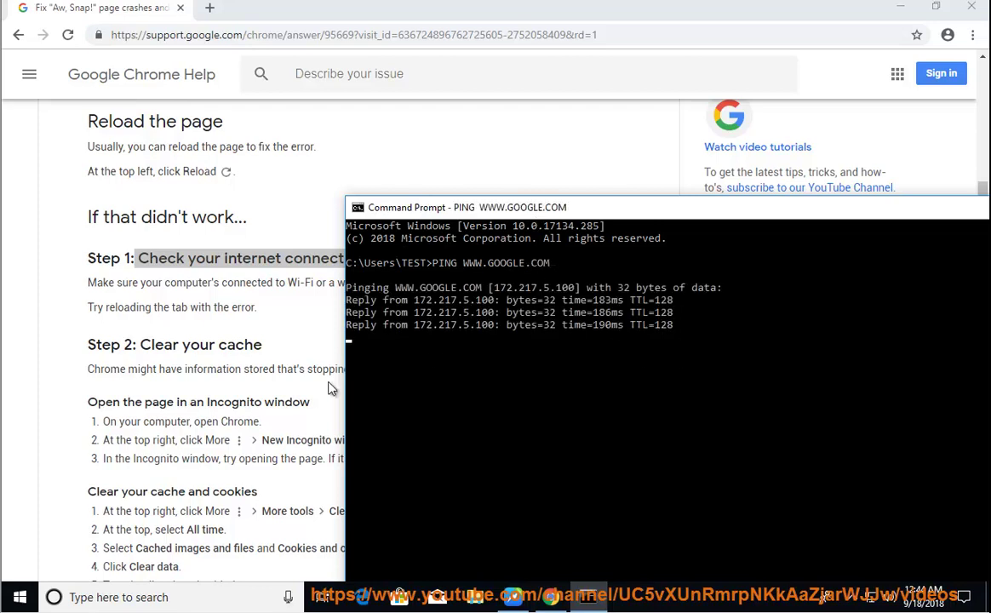
- Scroll the help article to Step 3 and highlight the word 'extensions'
{"action": "left_click", "coordinate": [302, 353]}
{"action": "left_click_drag", "start_coordinate": [264, 345], "coordinate": [123, 345]}
{"action": "scroll", "coordinate": [309, 415], "scroll_direction": "down", "scroll_amount": 3}
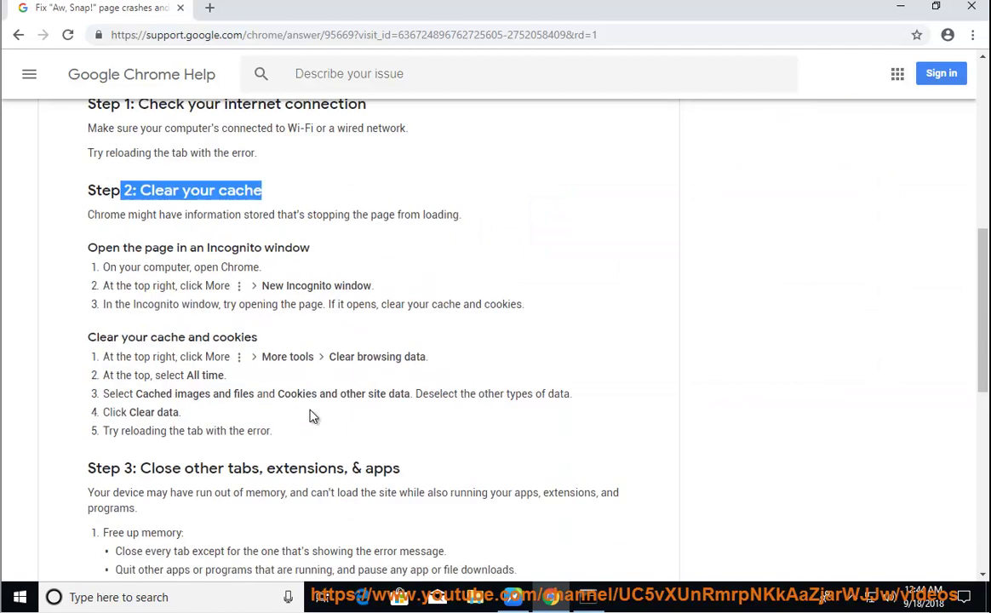
{"action": "scroll", "coordinate": [310, 415], "scroll_direction": "down", "scroll_amount": 3}
{"action": "left_click_drag", "start_coordinate": [400, 313], "coordinate": [88, 316]}
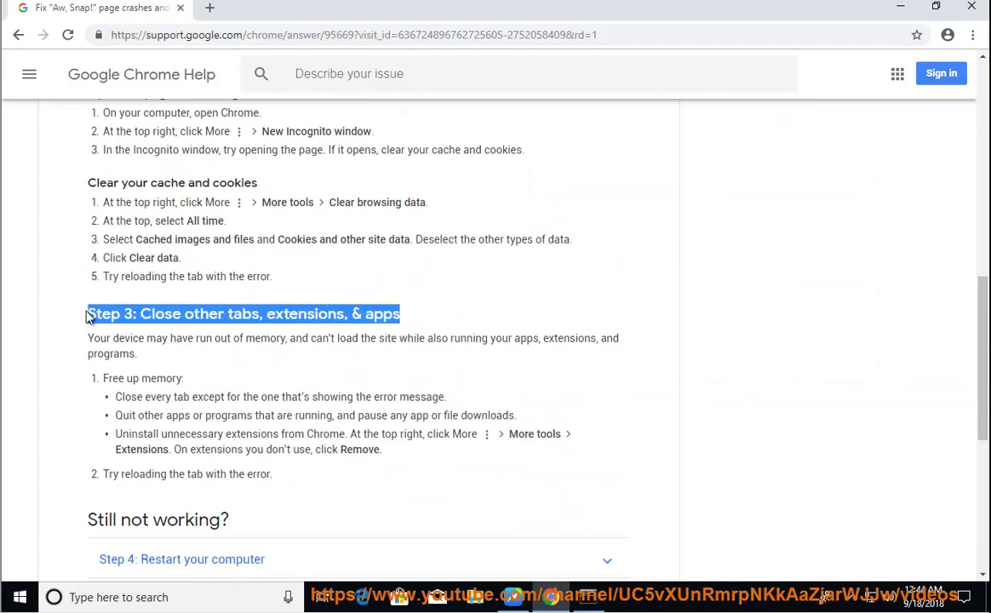
{"action": "left_click", "coordinate": [368, 311]}
{"action": "double_click", "coordinate": [306, 315]}
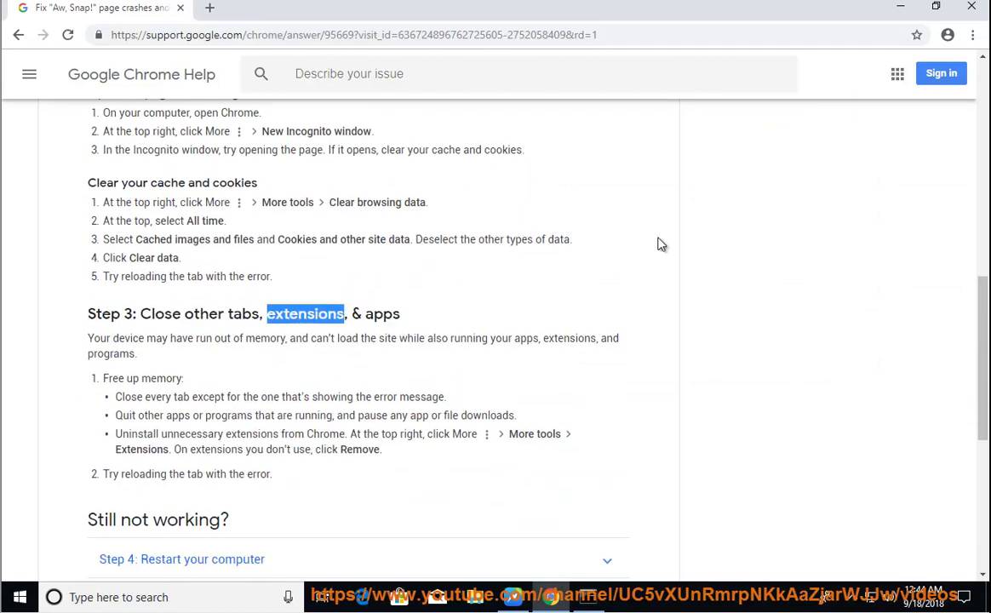
- Open Chrome's Extensions page and toggle Google Docs Offline and Docs off, then back on
{"action": "left_click", "coordinate": [972, 35]}
{"action": "mouse_move", "coordinate": [833, 261]}
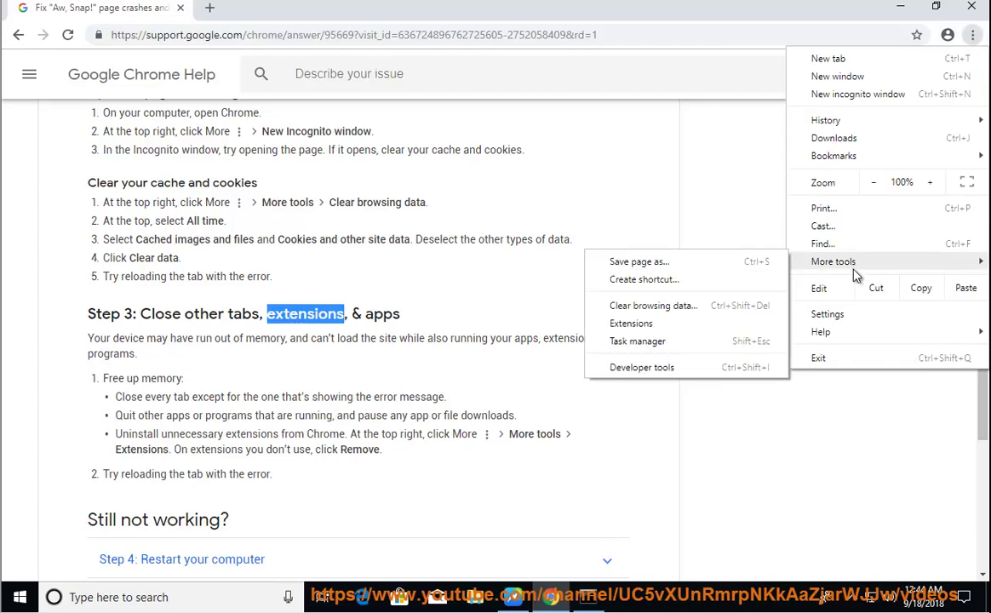
{"action": "left_click", "coordinate": [709, 321]}
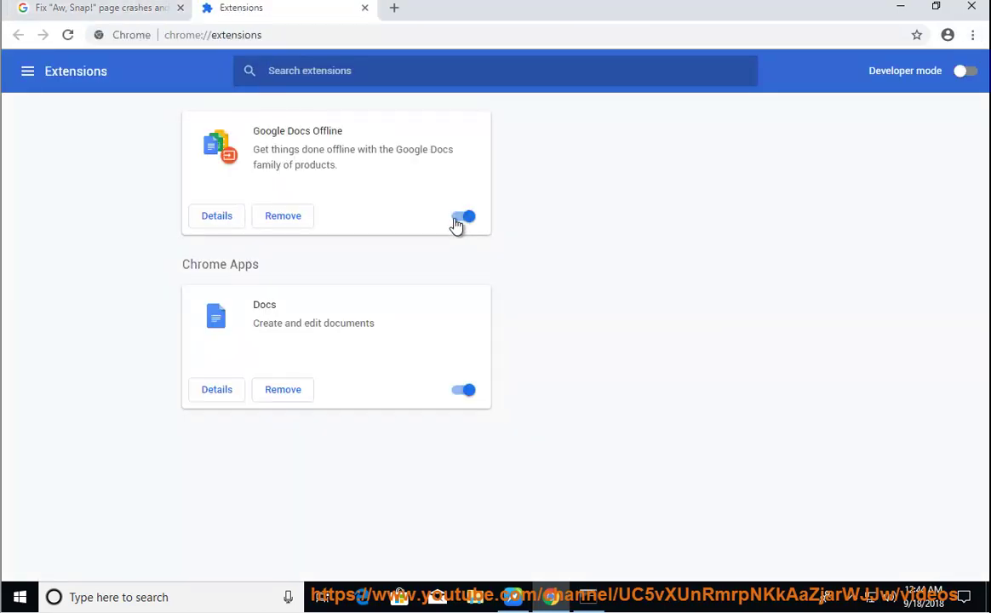
{"action": "left_click", "coordinate": [459, 217]}
{"action": "left_click", "coordinate": [463, 392]}
{"action": "left_click", "coordinate": [463, 218]}
{"action": "left_click", "coordinate": [463, 391]}
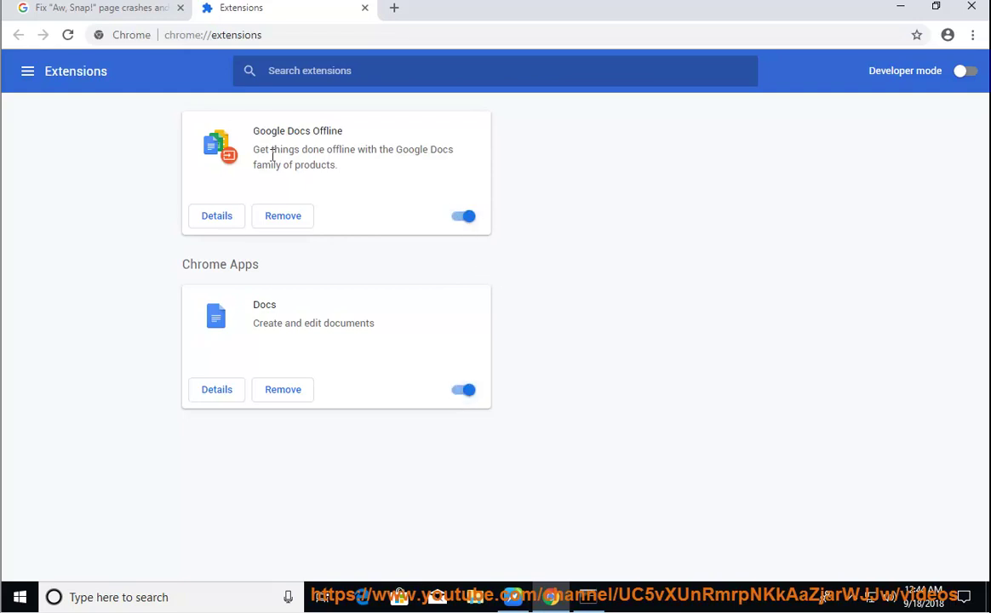
- Return to the help article tab and view steps 4–6
{"action": "left_click", "coordinate": [116, 10]}
{"action": "left_click", "coordinate": [409, 380]}
{"action": "scroll", "coordinate": [409, 367], "scroll_direction": "down", "scroll_amount": 4}
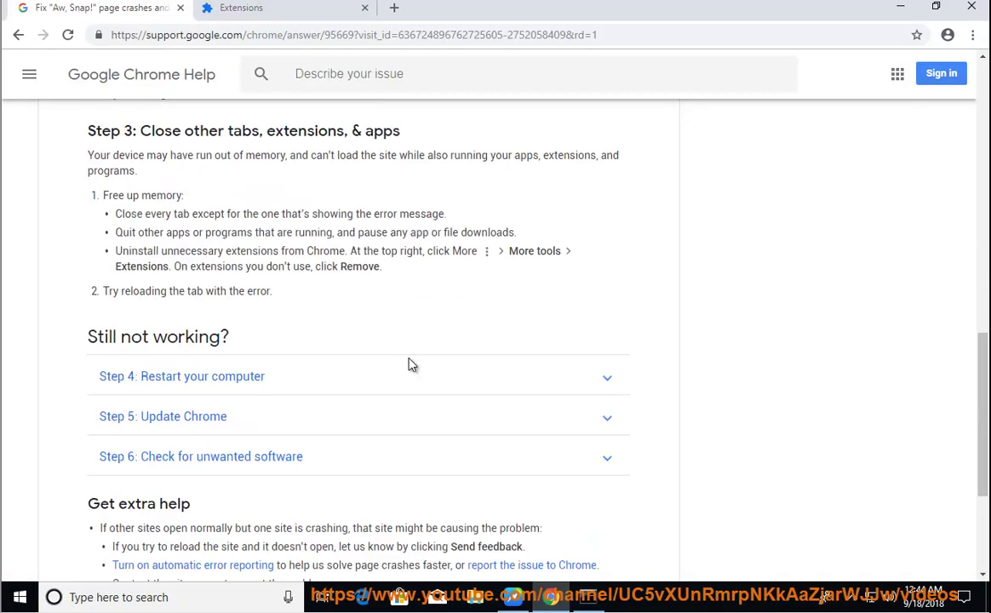
{"action": "scroll", "coordinate": [238, 283], "scroll_direction": "up", "scroll_amount": 1}
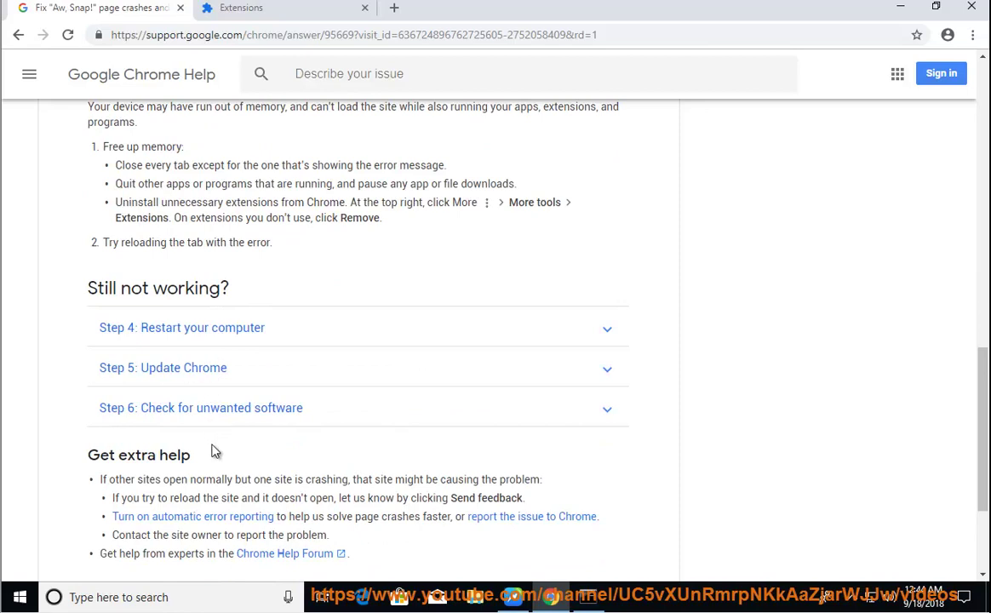
- Open Windows Settings and scroll through the installed apps list
{"action": "left_click", "coordinate": [19, 597]}
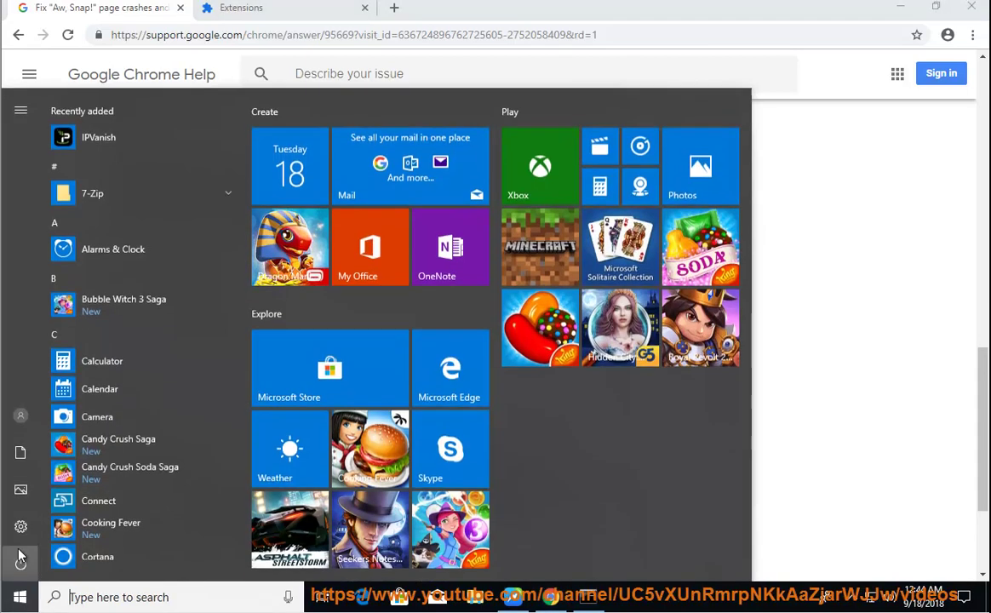
{"action": "left_click", "coordinate": [18, 525]}
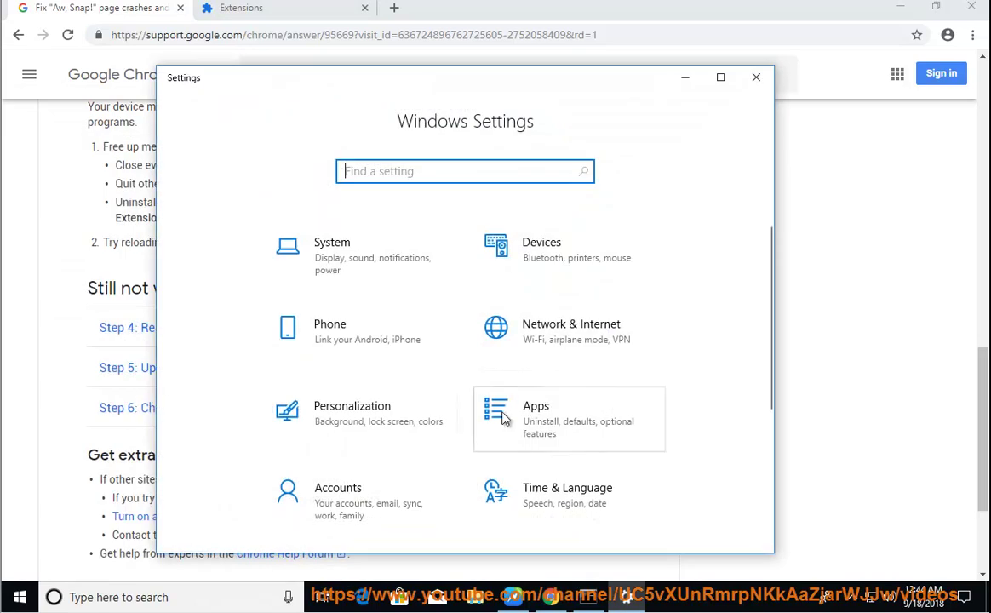
{"action": "left_click", "coordinate": [553, 417]}
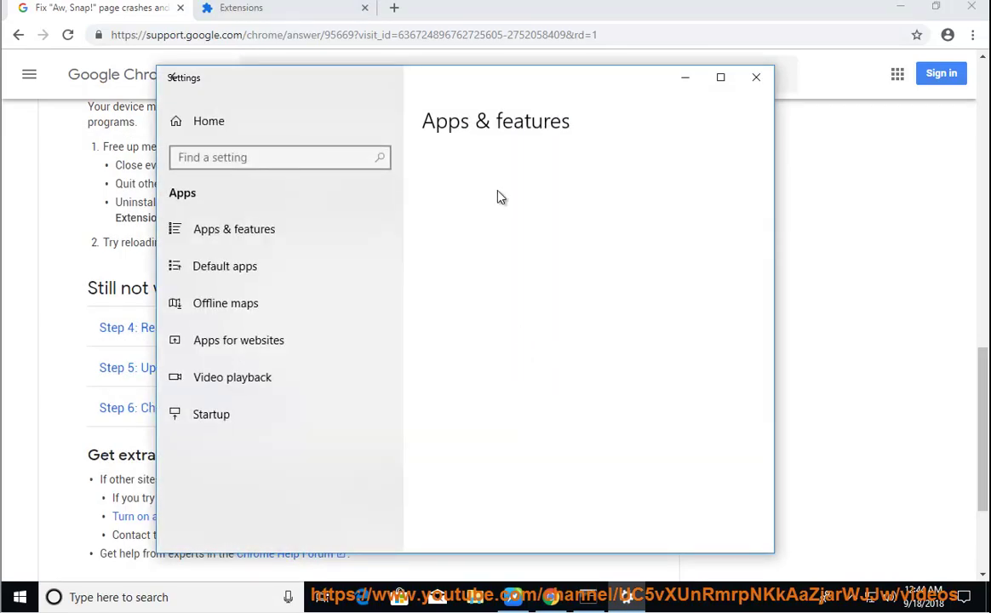
{"action": "scroll", "coordinate": [562, 241], "scroll_direction": "down", "scroll_amount": 3}
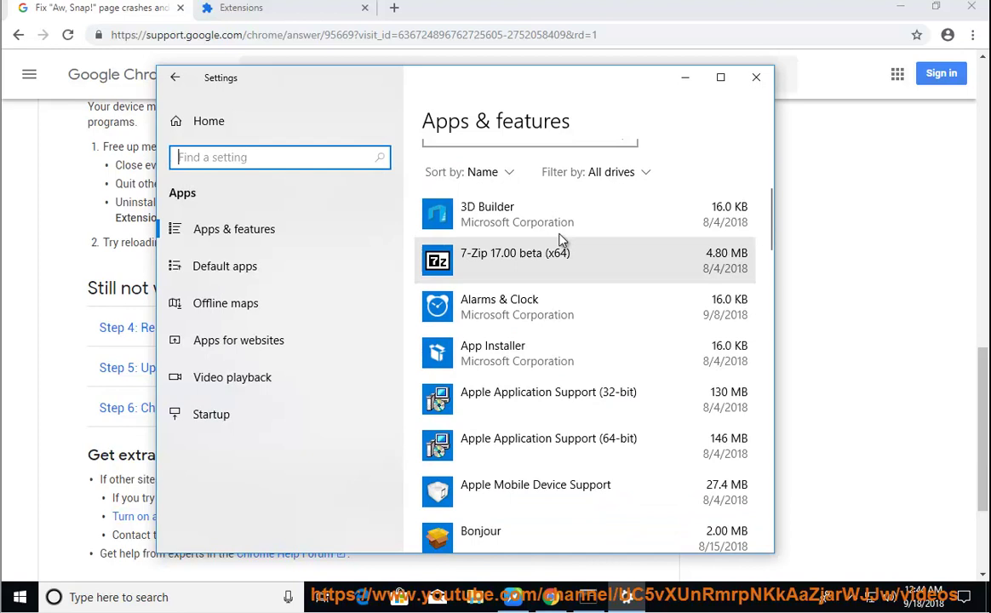
{"action": "scroll", "coordinate": [515, 358], "scroll_direction": "down", "scroll_amount": 4}
- Return to the Chrome help article and start reading it aloud
{"action": "left_click", "coordinate": [88, 457]}
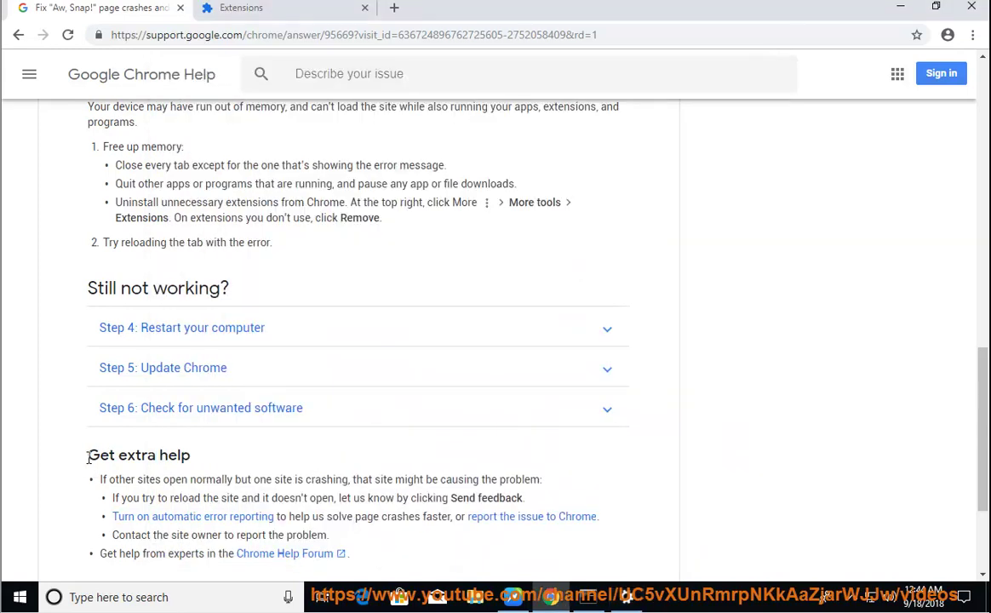
{"action": "scroll", "coordinate": [181, 453], "scroll_direction": "down", "scroll_amount": 2}
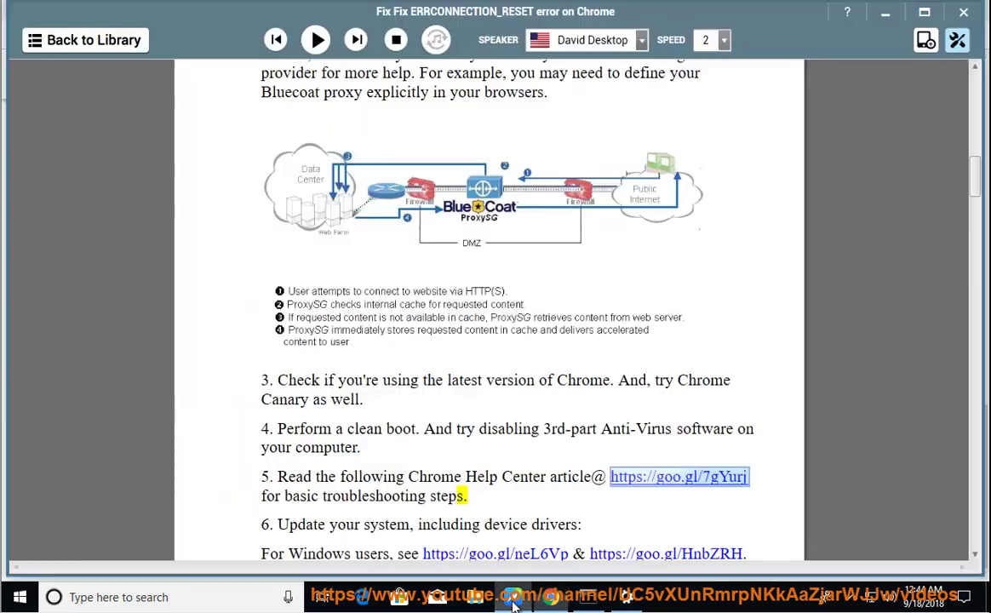
{"action": "left_click", "coordinate": [315, 51]}
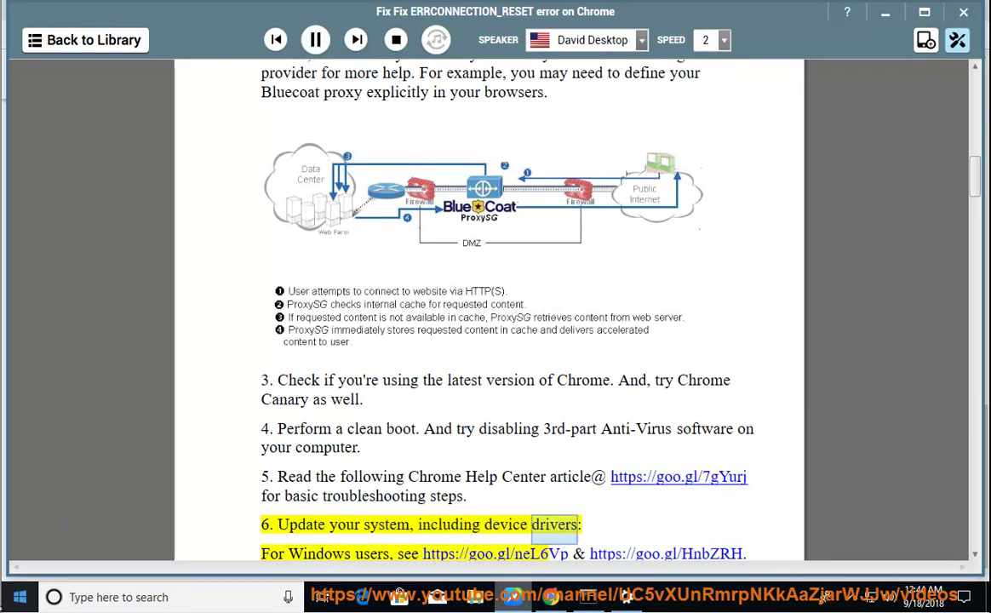
- Confirm Windows Update reports the PC up to date, then return to the article
{"action": "left_click", "coordinate": [627, 598]}
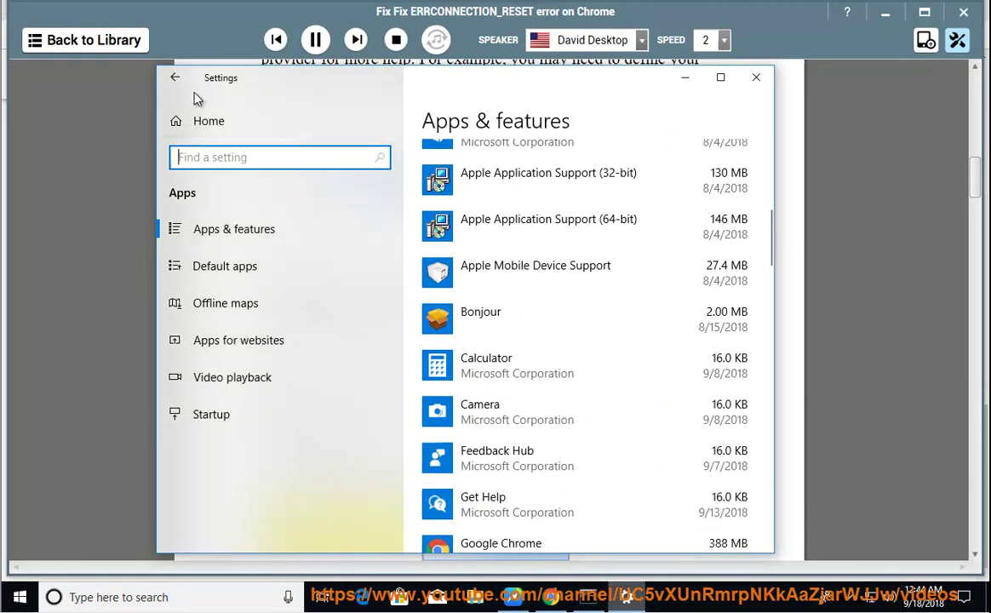
{"action": "left_click", "coordinate": [200, 123]}
{"action": "scroll", "coordinate": [527, 425], "scroll_direction": "down", "scroll_amount": 2}
{"action": "left_click", "coordinate": [279, 503]}
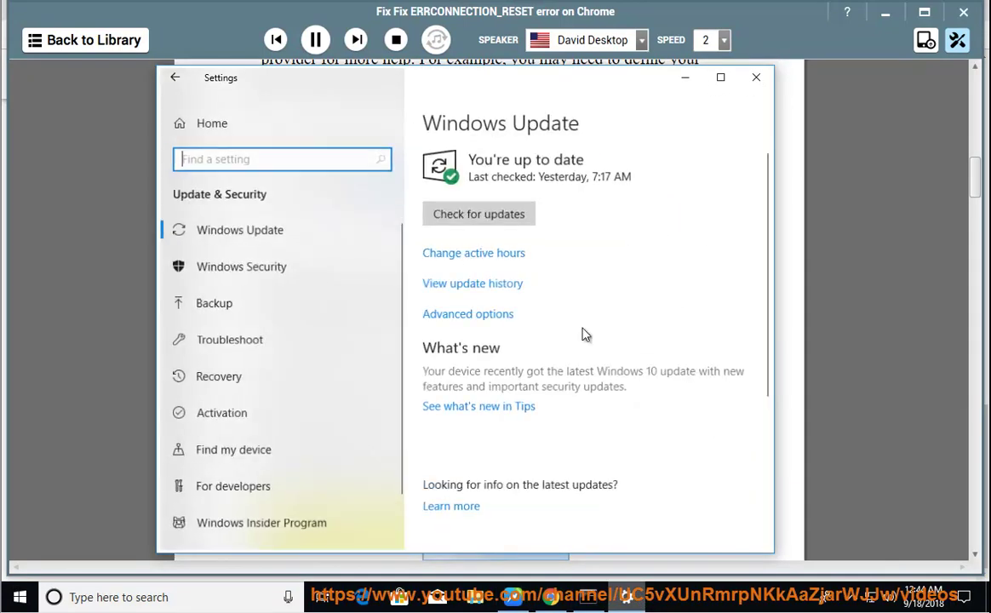
{"action": "left_click", "coordinate": [816, 269]}
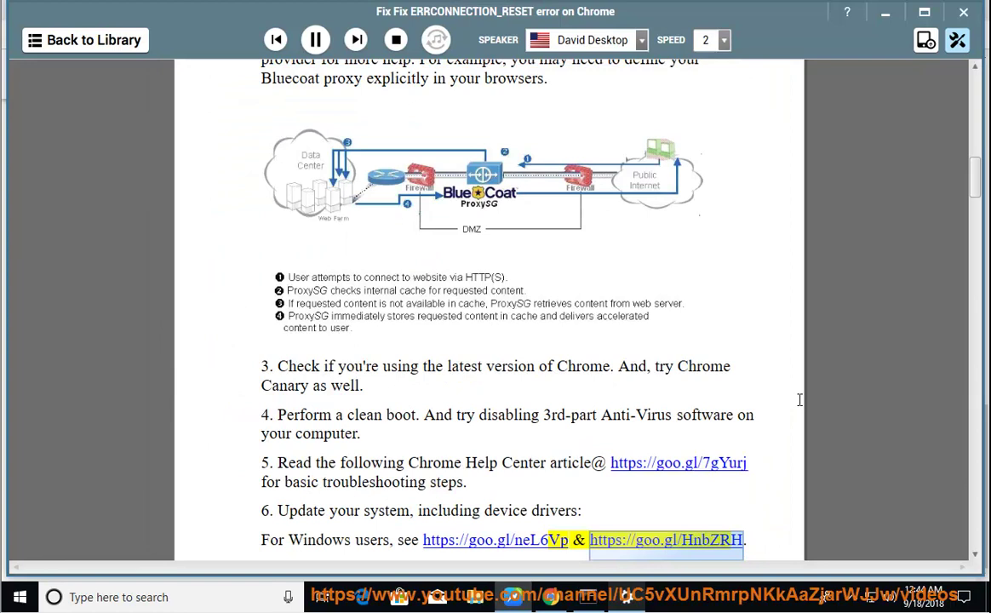
- Pause the narration at the proxy tip and mark the 'Remove Proxy in IE 11' line
{"action": "scroll", "coordinate": [801, 397], "scroll_direction": "down", "scroll_amount": 1}
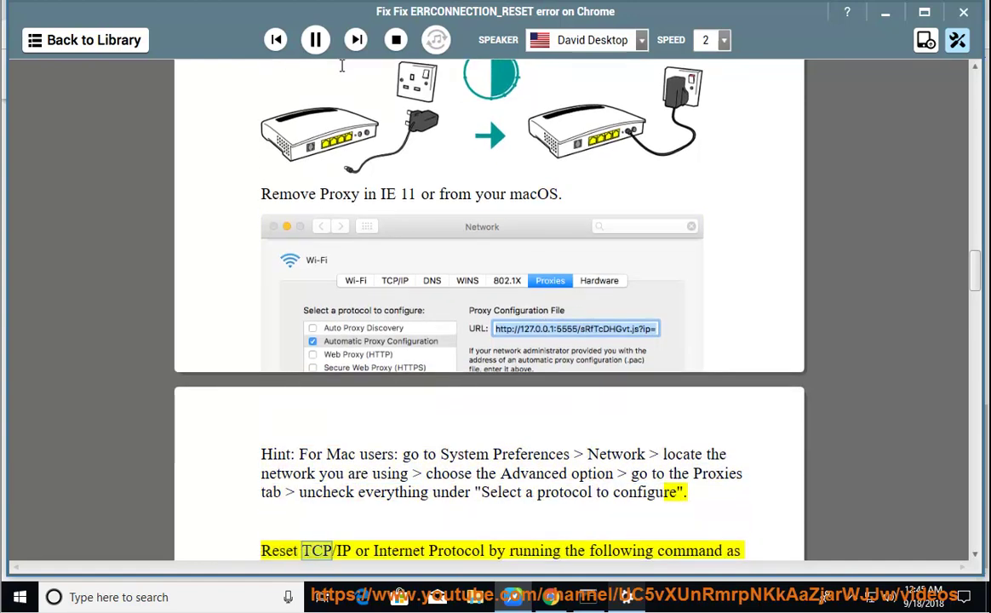
{"action": "left_click", "coordinate": [316, 44]}
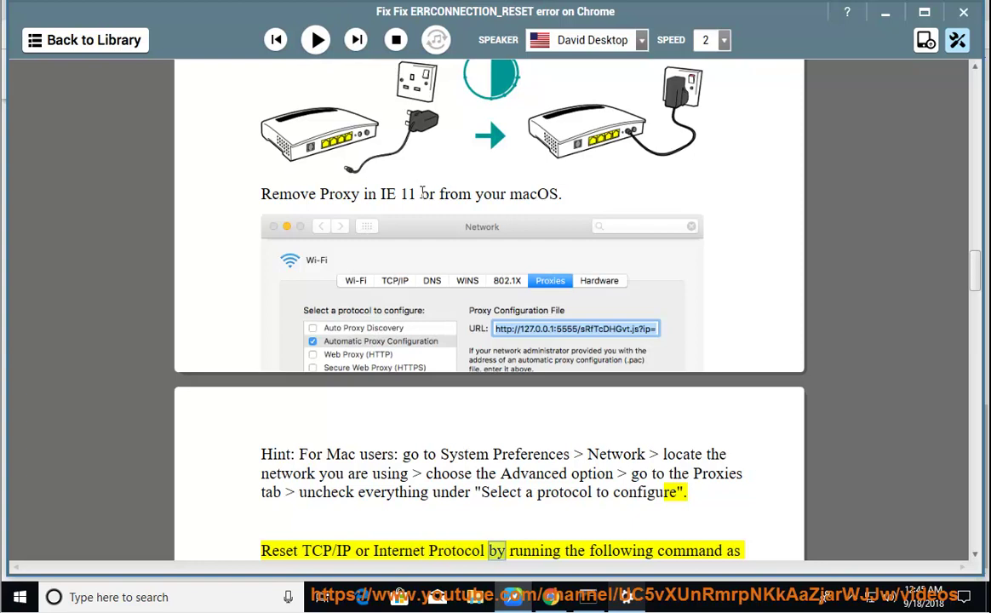
{"action": "left_click_drag", "start_coordinate": [422, 194], "coordinate": [245, 194]}
- Launch Internet Explorer from a search for 'IE' and review Internet options > Connections > LAN settings
{"action": "left_click", "coordinate": [190, 598]}
{"action": "type", "text": "I"}
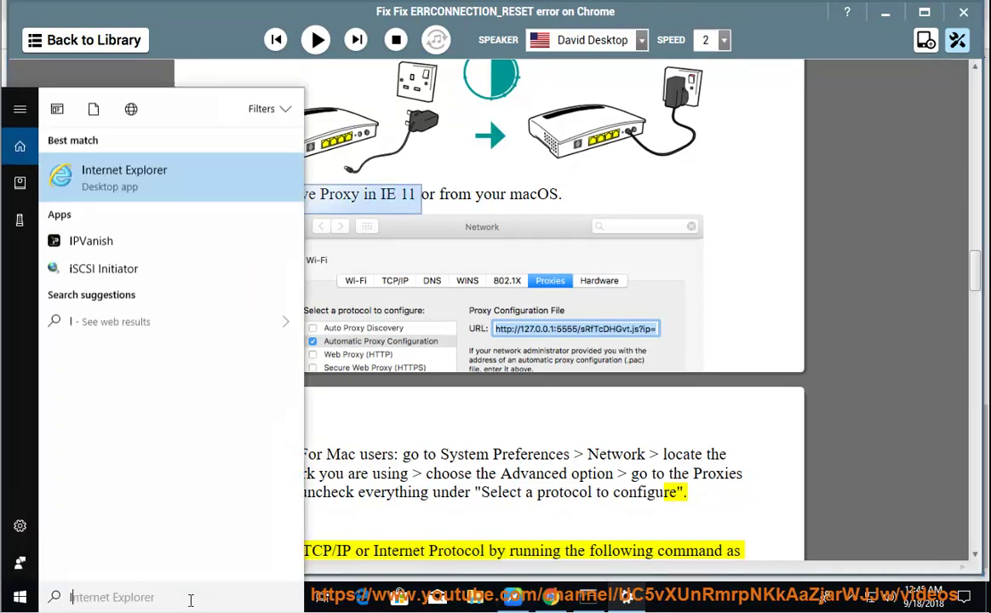
{"action": "type", "text": "E"}
{"action": "left_click", "coordinate": [168, 176]}
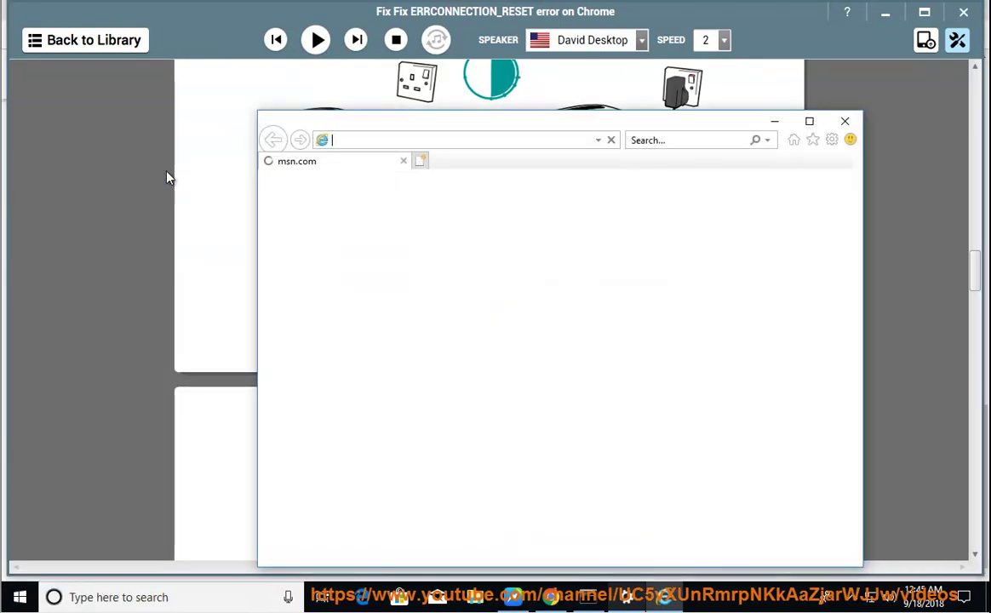
{"action": "left_click", "coordinate": [832, 139]}
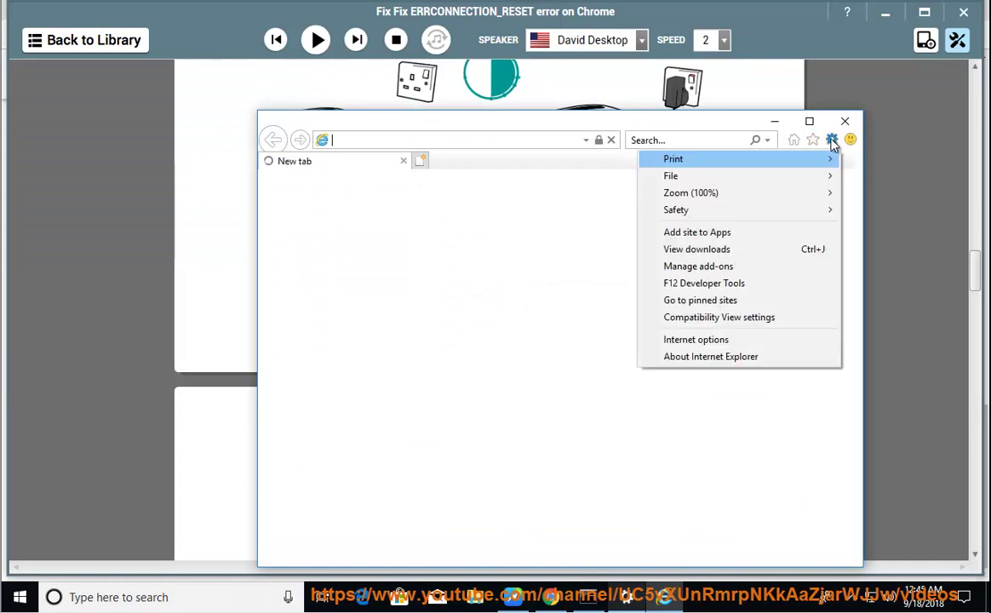
{"action": "left_click", "coordinate": [749, 341]}
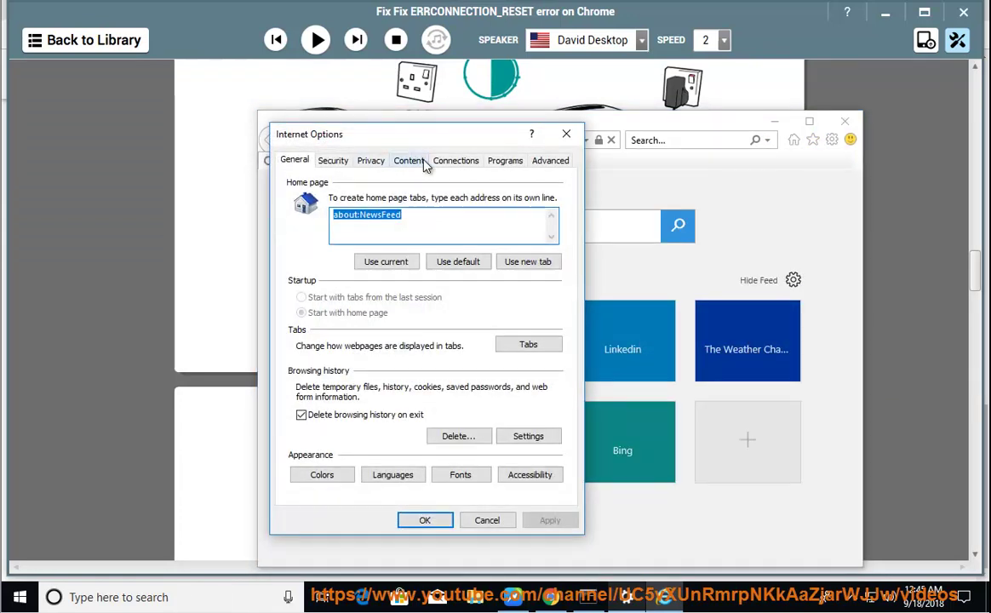
{"action": "left_click", "coordinate": [470, 164]}
{"action": "left_click", "coordinate": [501, 439]}
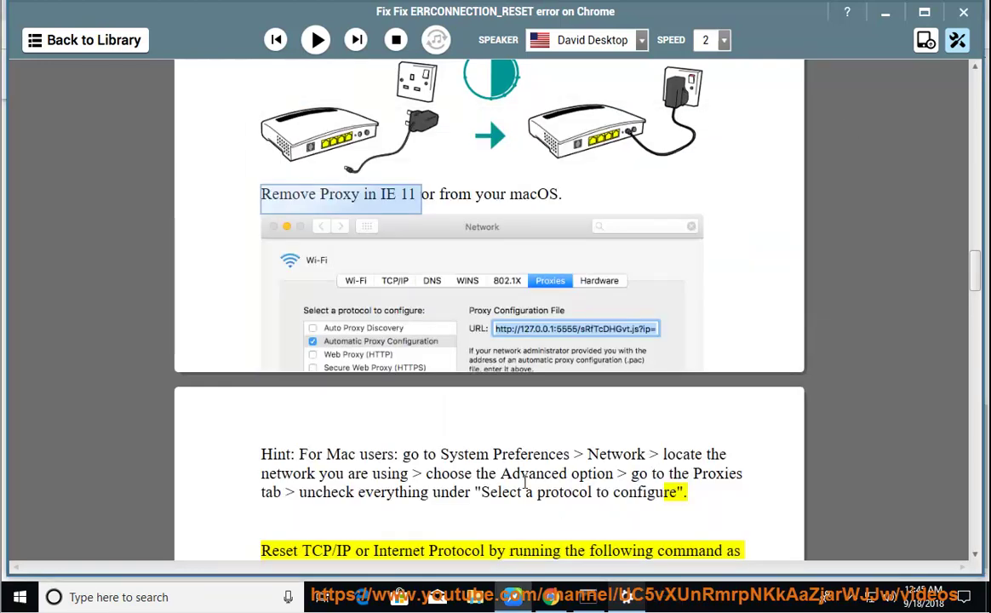
- Resume the narration through the netsh reset commands and briefly check the ping results in Command Prompt
{"action": "left_click", "coordinate": [316, 43]}
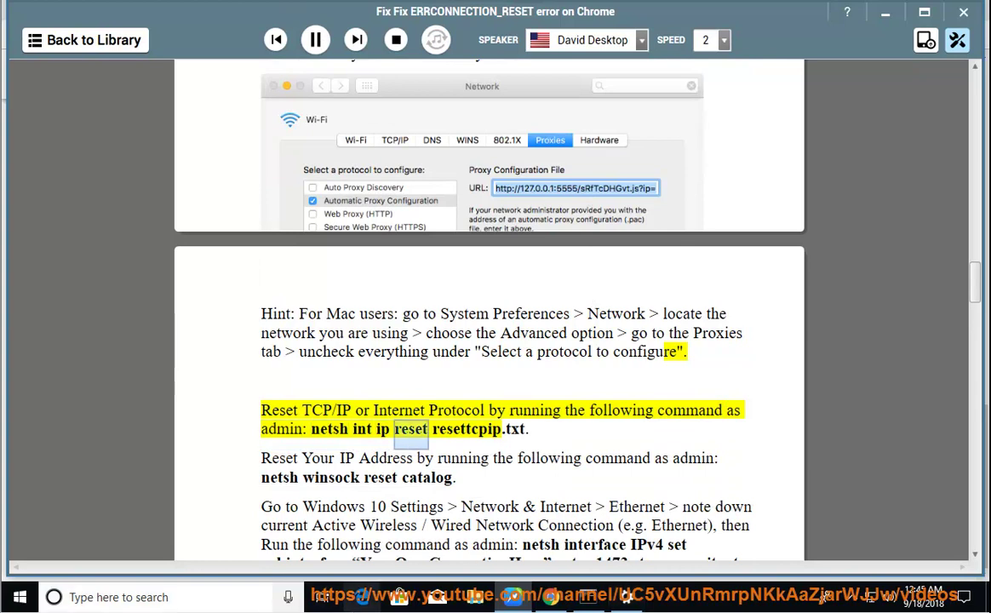
{"action": "left_click", "coordinate": [587, 597]}
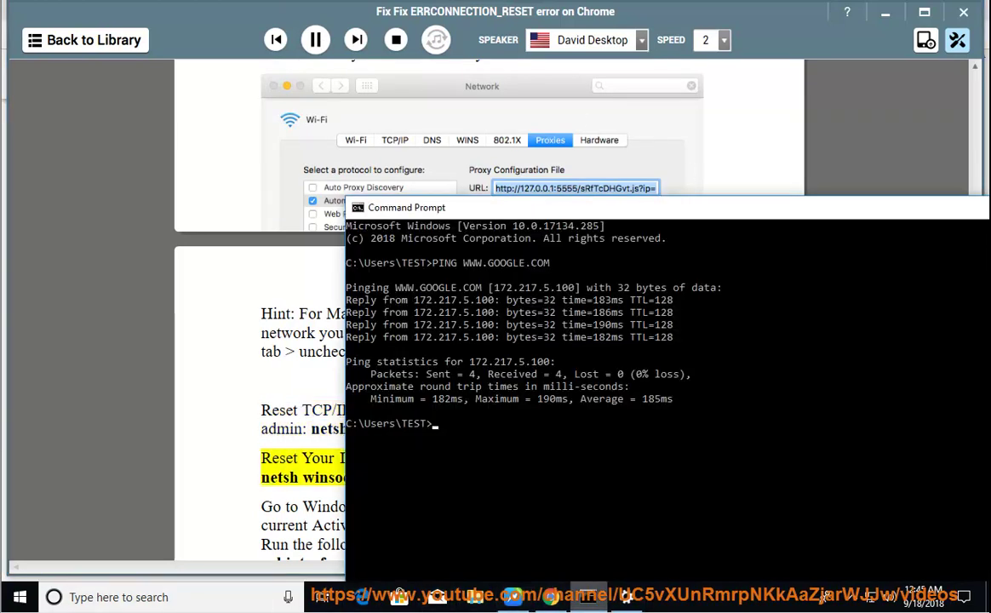
{"action": "left_click", "coordinate": [874, 190]}
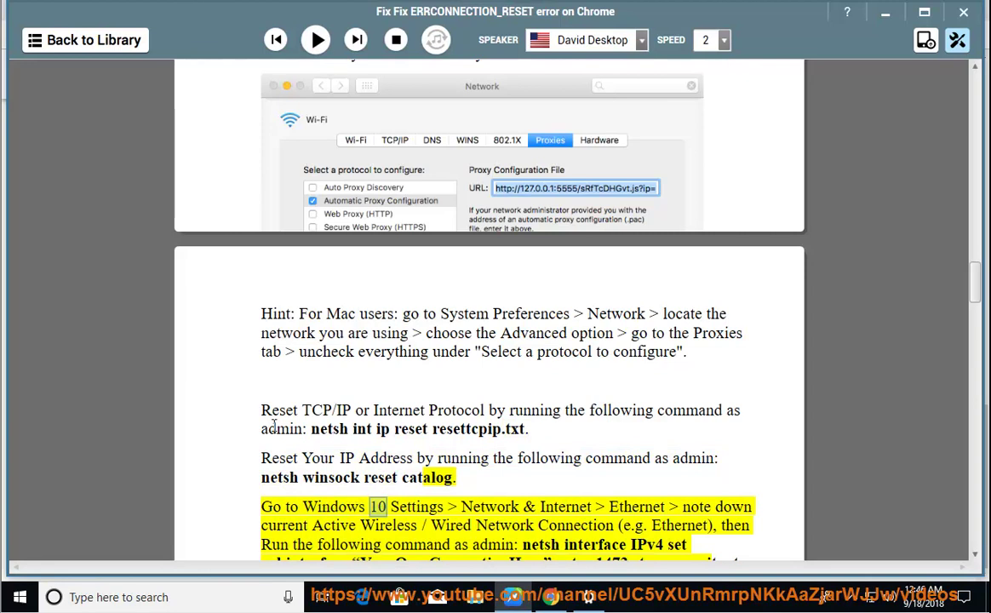
- Launch Command Prompt as administrator from a 'CMD' search, approving the UAC prompt
{"action": "left_click", "coordinate": [170, 597]}
{"action": "type", "text": "CMD"}
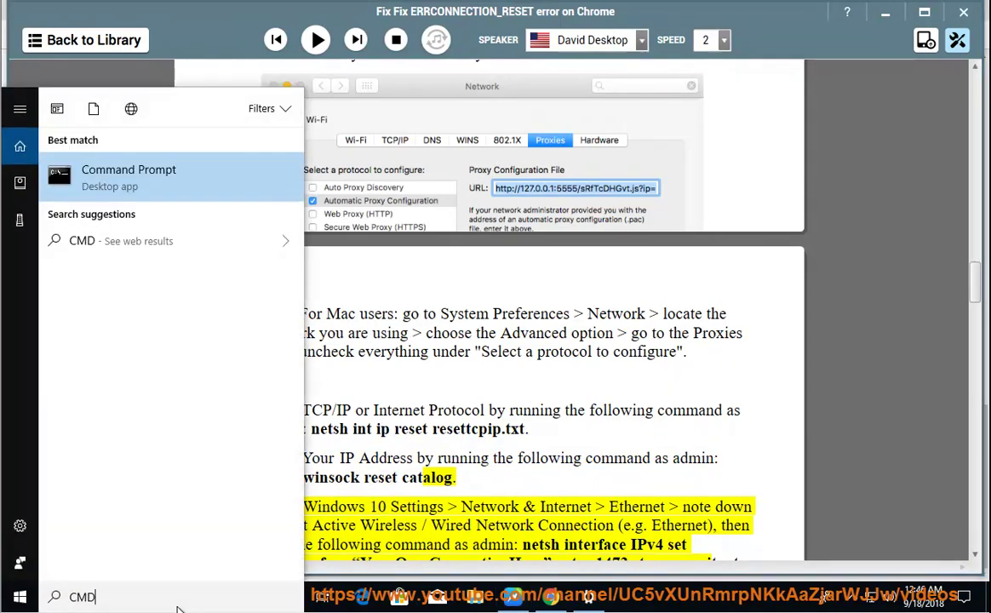
{"action": "right_click", "coordinate": [245, 186]}
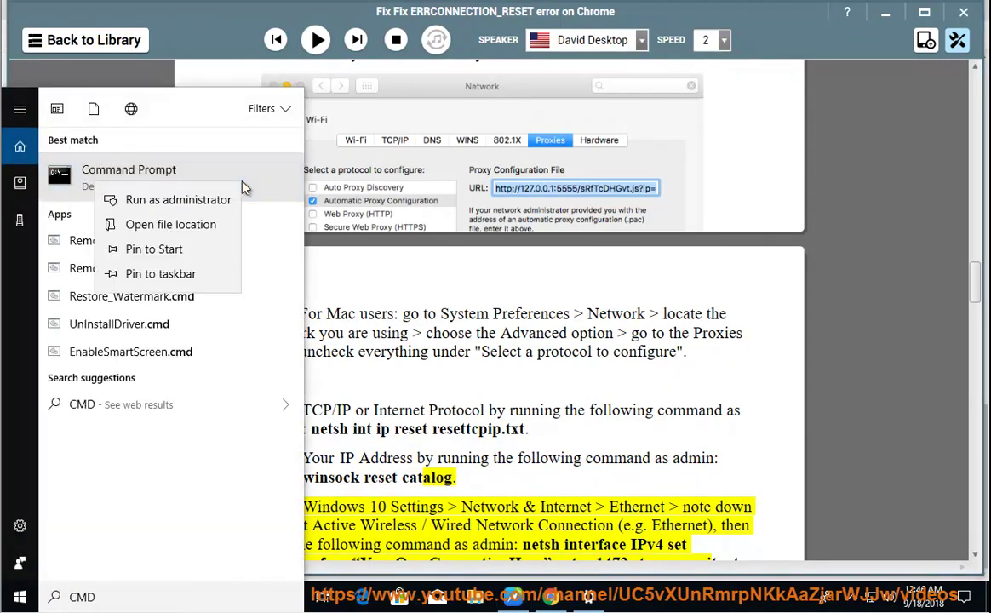
{"action": "left_click", "coordinate": [184, 201]}
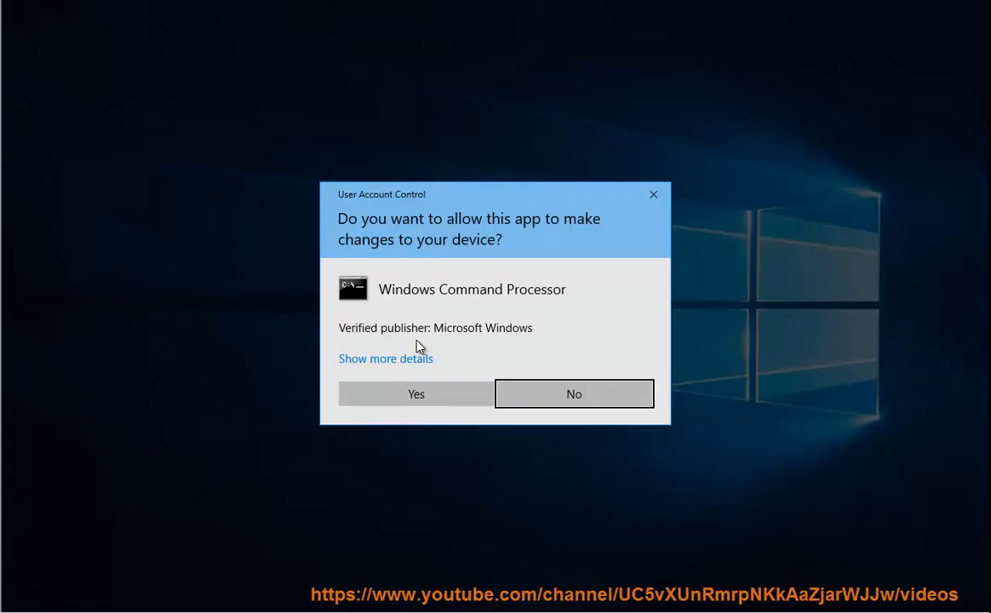
{"action": "left_click", "coordinate": [415, 393]}
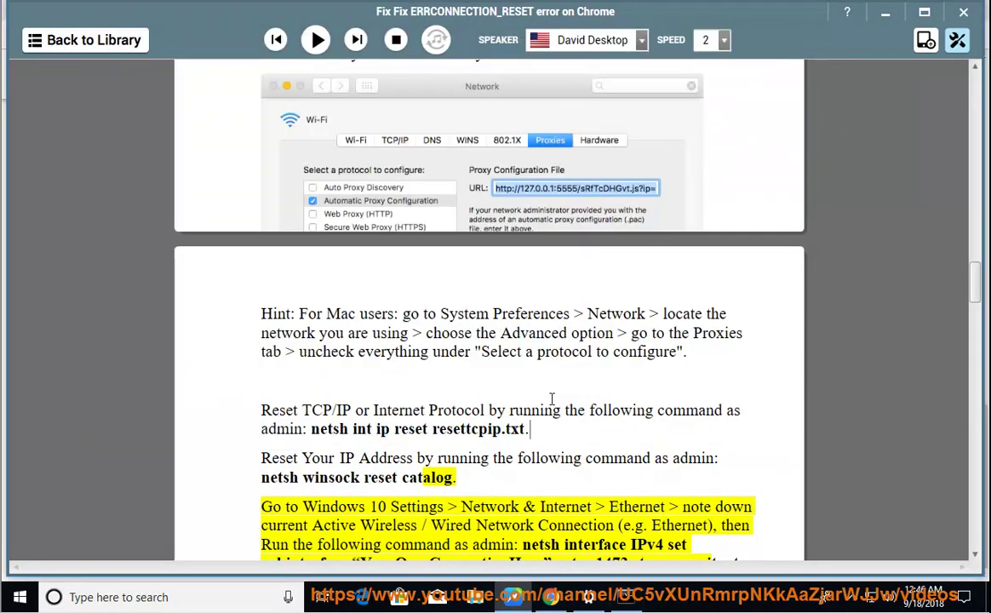
- Copy 'netsh int ip reset resettcpip.txt' from the article and paste it at the admin prompt
{"action": "left_click_drag", "start_coordinate": [483, 434], "coordinate": [311, 430]}
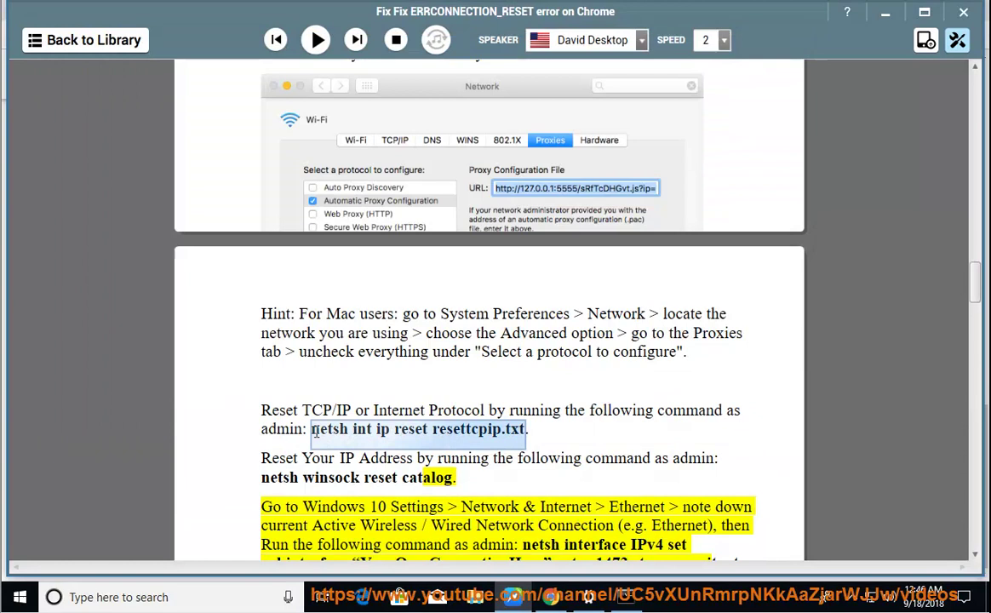
{"action": "right_click", "coordinate": [324, 429]}
{"action": "left_click", "coordinate": [402, 363]}
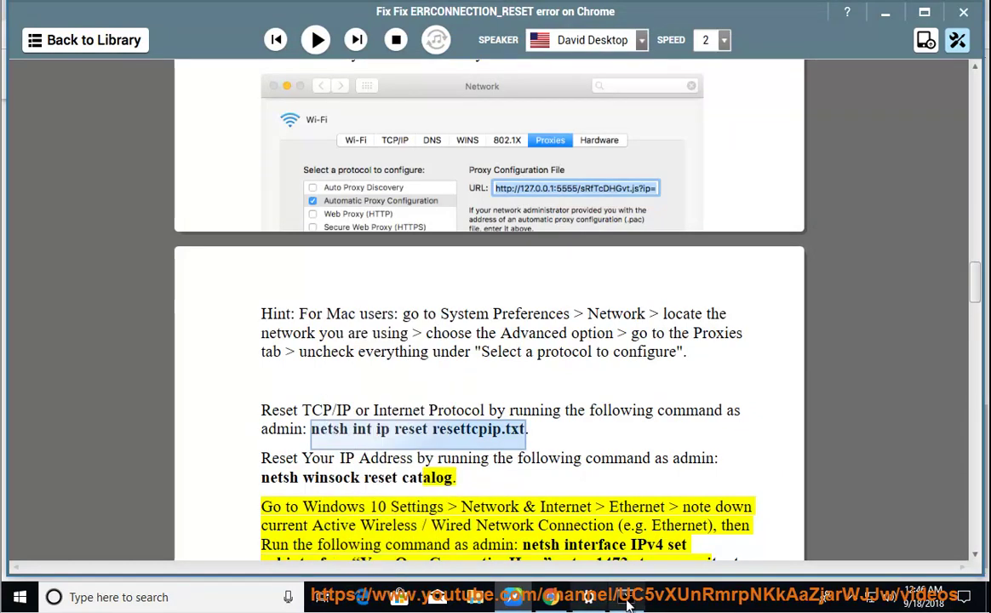
{"action": "key", "text": "alt+Tab"}
{"action": "left_click", "coordinate": [62, 50]}
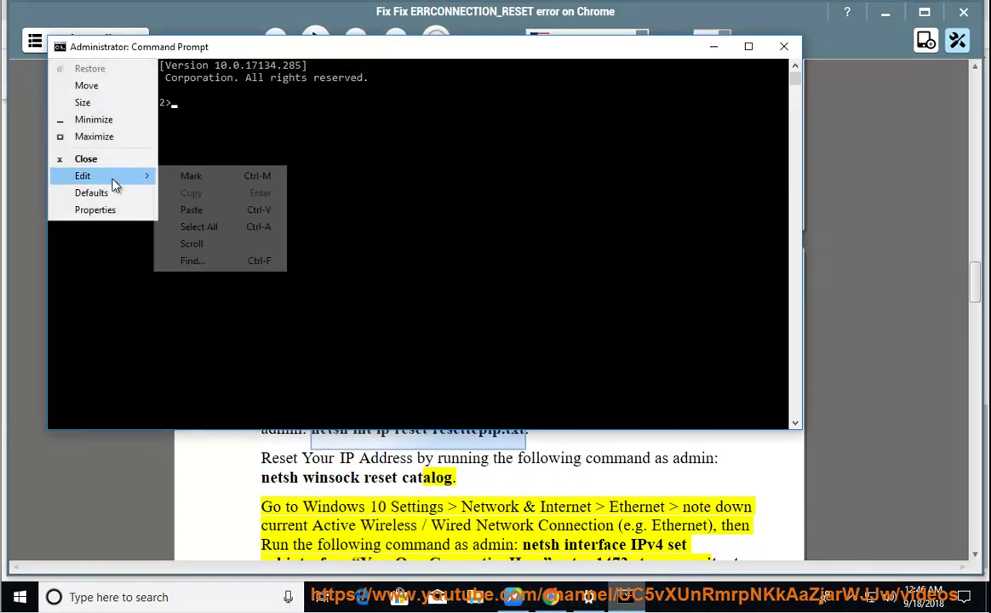
{"action": "left_click", "coordinate": [205, 209]}
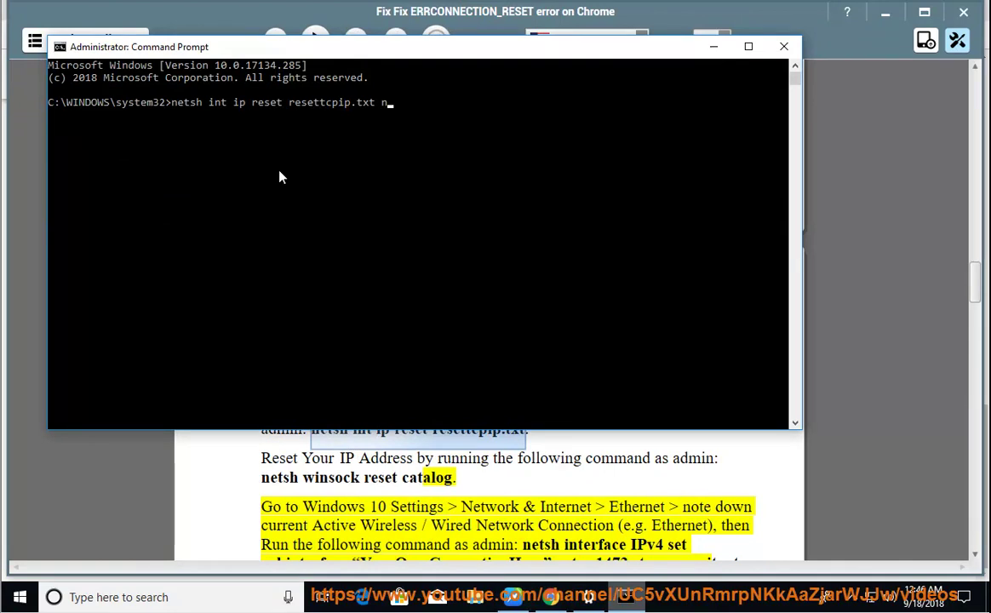
- Type 'OW PRESS ENTER...' and mark the netsh winsock reset catalog command in the article
{"action": "type", "text": "OW PRESS ENTER..."}
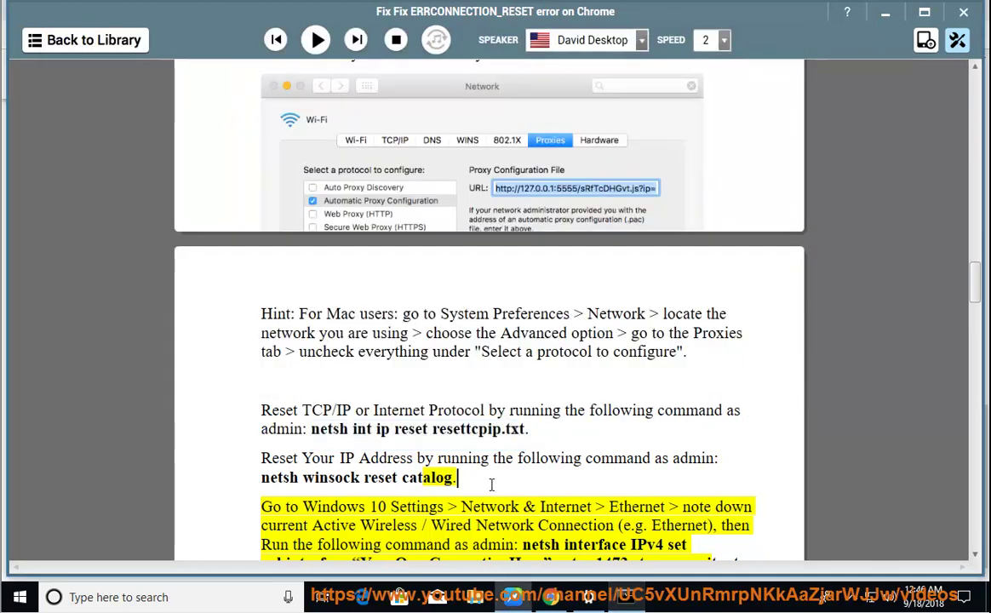
{"action": "left_click_drag", "start_coordinate": [456, 478], "coordinate": [265, 492]}
{"action": "left_click", "coordinate": [410, 460]}
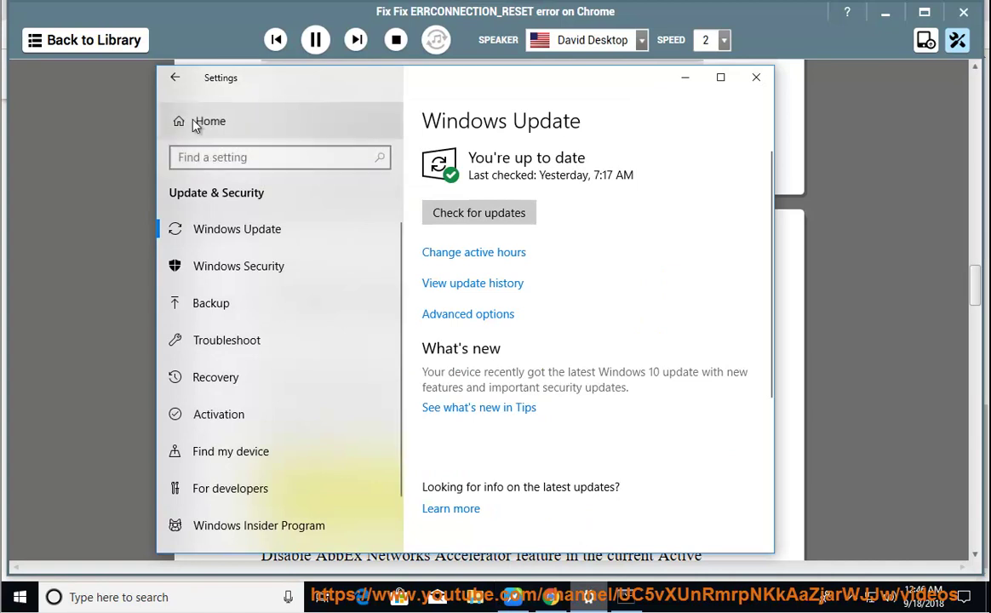
- Check the Ethernet page under Network & Internet, which shows Network 3 connected
{"action": "left_click", "coordinate": [197, 125]}
{"action": "left_click", "coordinate": [569, 338]}
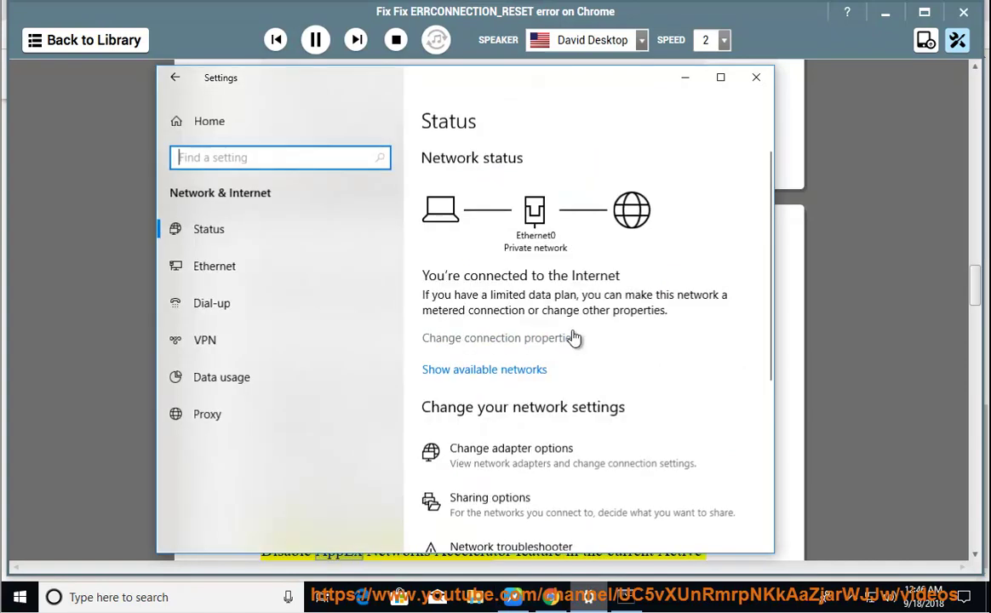
{"action": "left_click", "coordinate": [294, 269]}
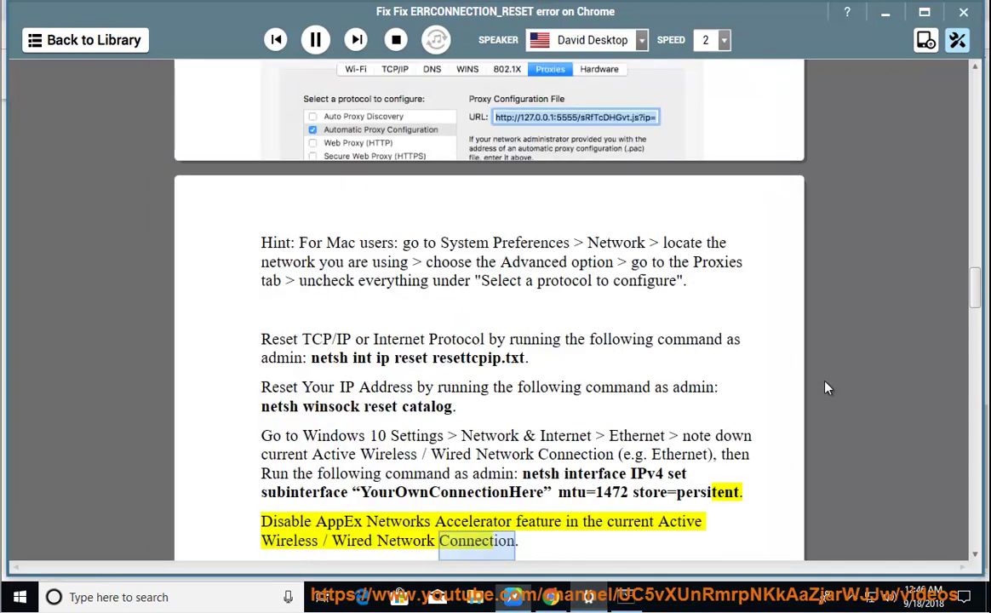
- Pause the narration and mark the active-connection and AppEx Networks Accelerator lines for rereading
{"action": "left_click", "coordinate": [316, 40]}
{"action": "scroll", "coordinate": [690, 414], "scroll_direction": "up", "scroll_amount": 1}
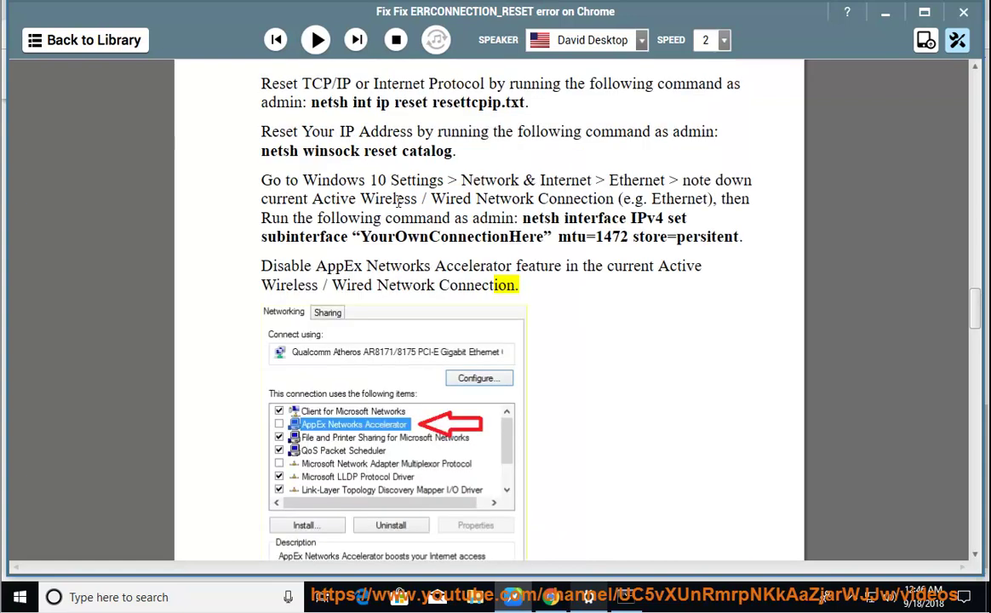
{"action": "left_click_drag", "start_coordinate": [321, 198], "coordinate": [447, 199]}
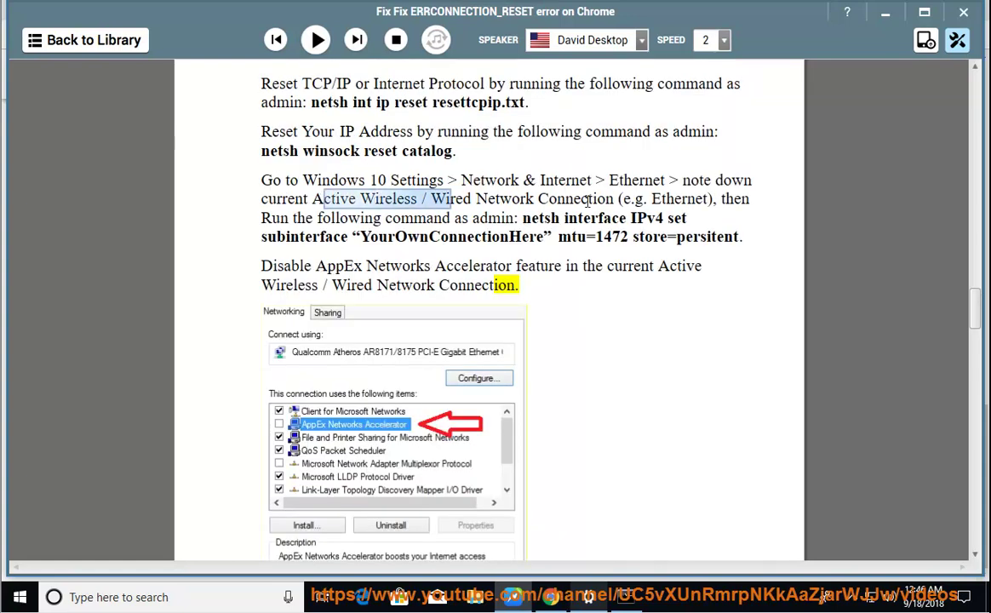
{"action": "left_click", "coordinate": [587, 200]}
{"action": "mouse_move", "coordinate": [326, 266]}
{"action": "left_mouse_down"}
{"action": "mouse_move", "coordinate": [661, 265]}
{"action": "mouse_move", "coordinate": [660, 281]}
{"action": "left_mouse_up"}
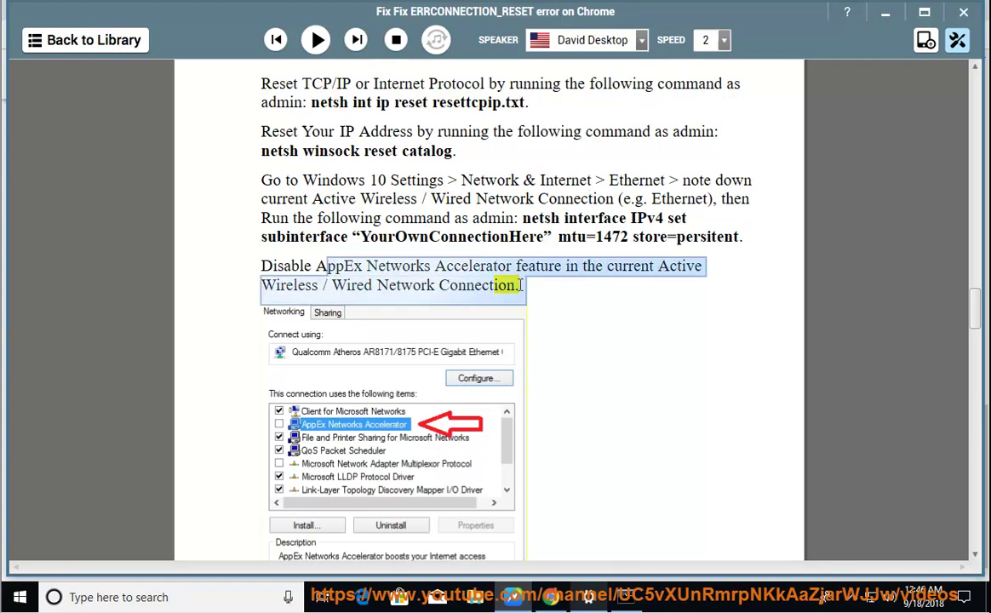
{"action": "left_click", "coordinate": [179, 600]}
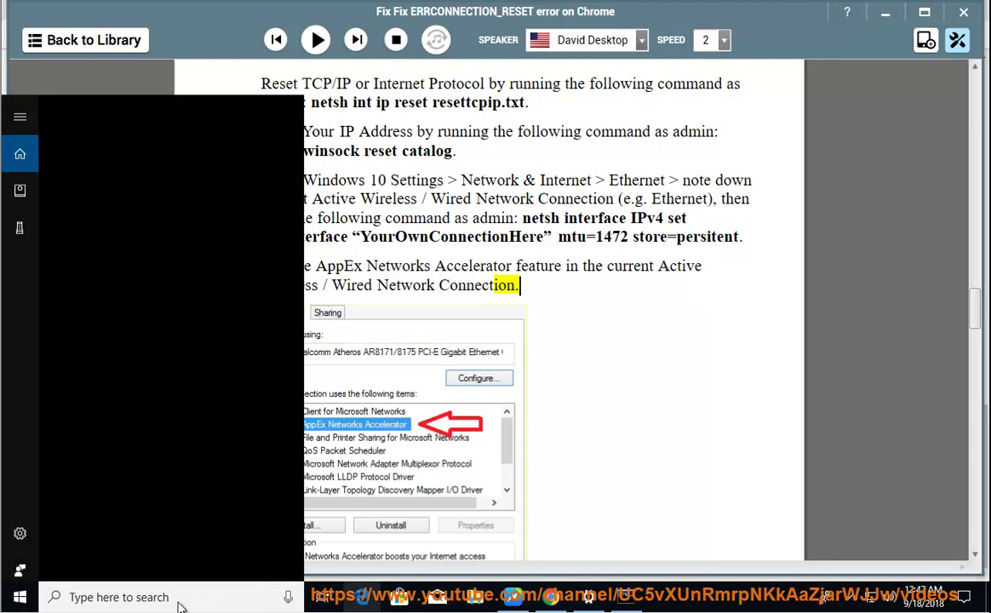
- Open Ethernet0 Properties via Control Panel's Network and Sharing Center and scan its items list
{"action": "type", "text": "CON"}
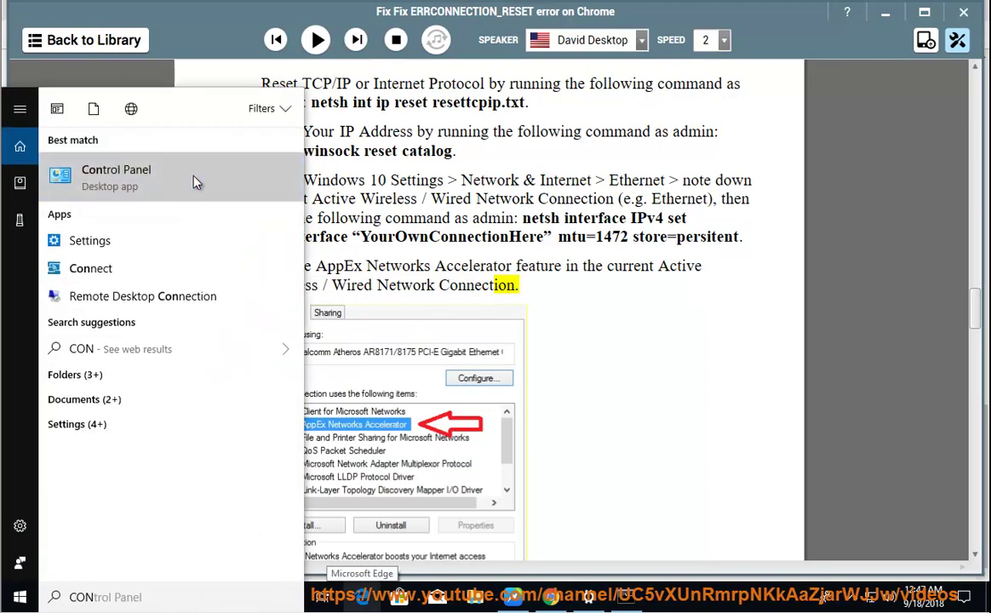
{"action": "left_click", "coordinate": [194, 182]}
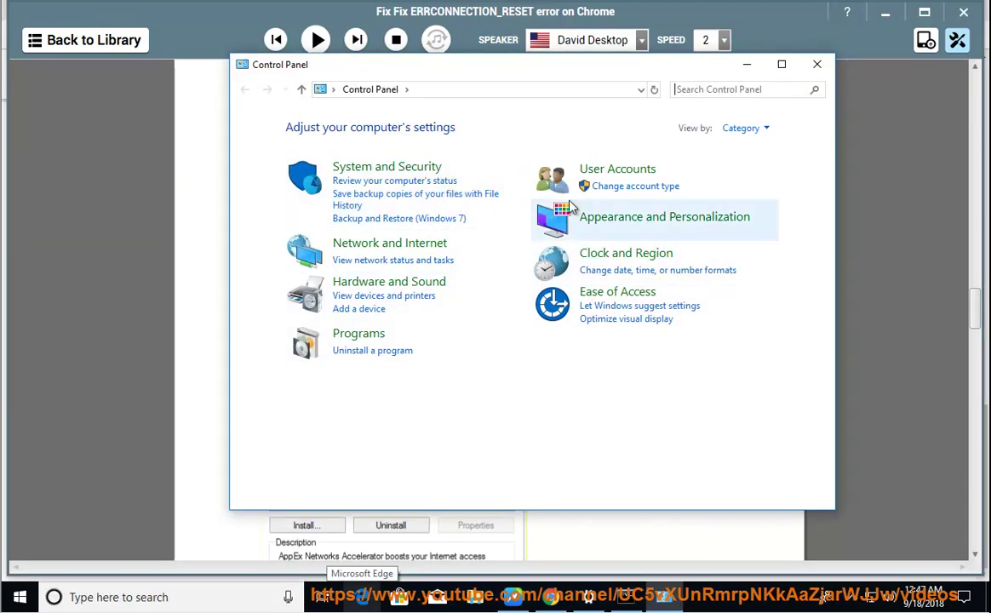
{"action": "left_click", "coordinate": [375, 246]}
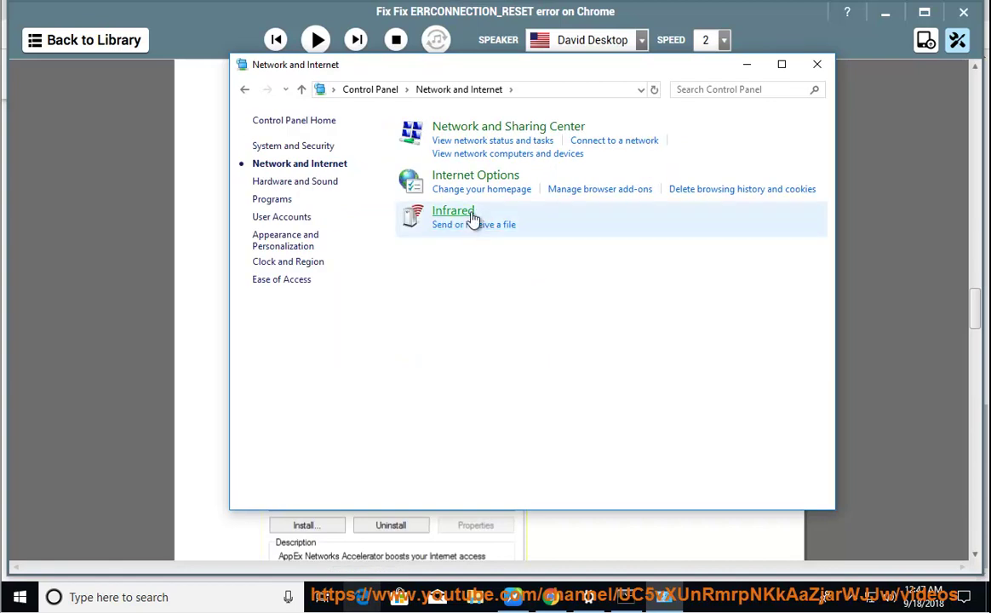
{"action": "left_click", "coordinate": [488, 141]}
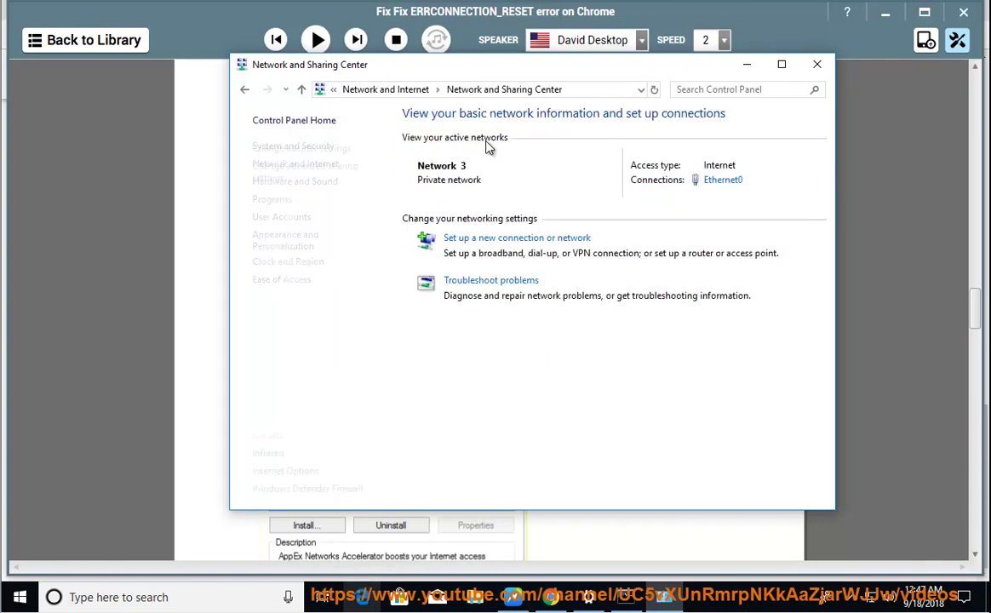
{"action": "left_click", "coordinate": [718, 184]}
{"action": "left_click_drag", "start_coordinate": [488, 147], "coordinate": [639, 173]}
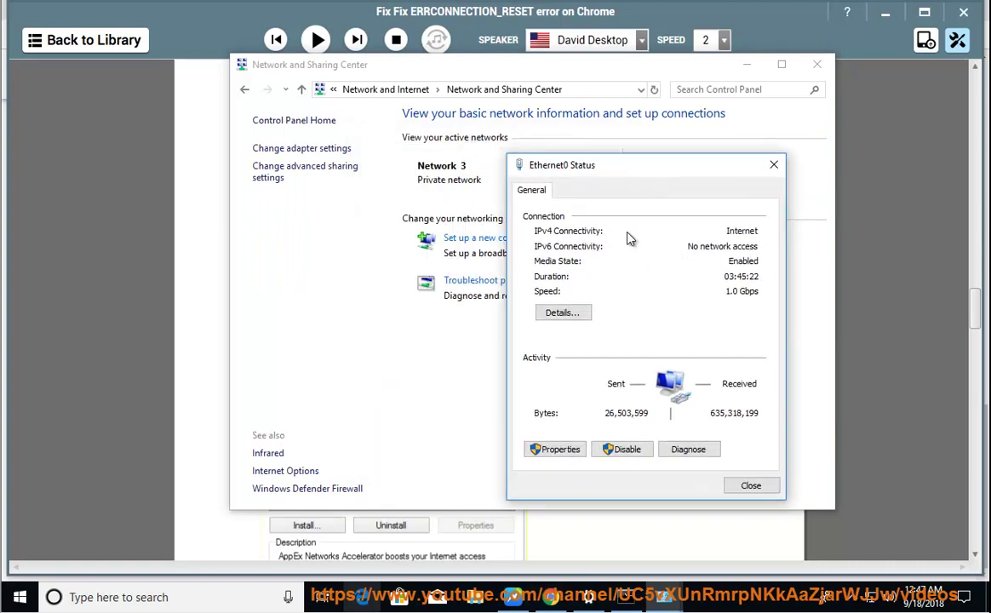
{"action": "left_click", "coordinate": [545, 451]}
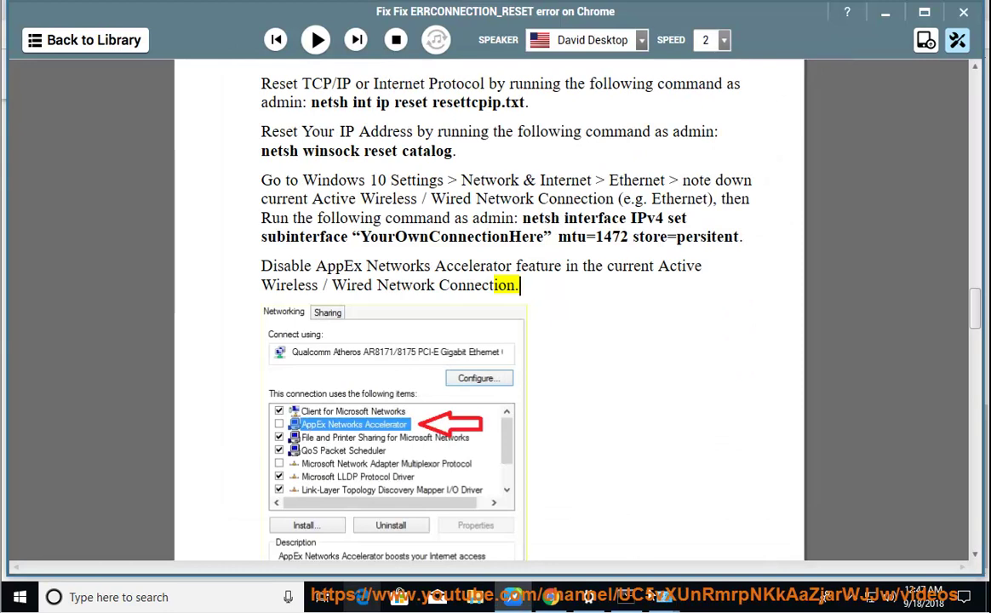
{"action": "mouse_move", "coordinate": [663, 597]}
{"action": "left_click", "coordinate": [730, 498]}
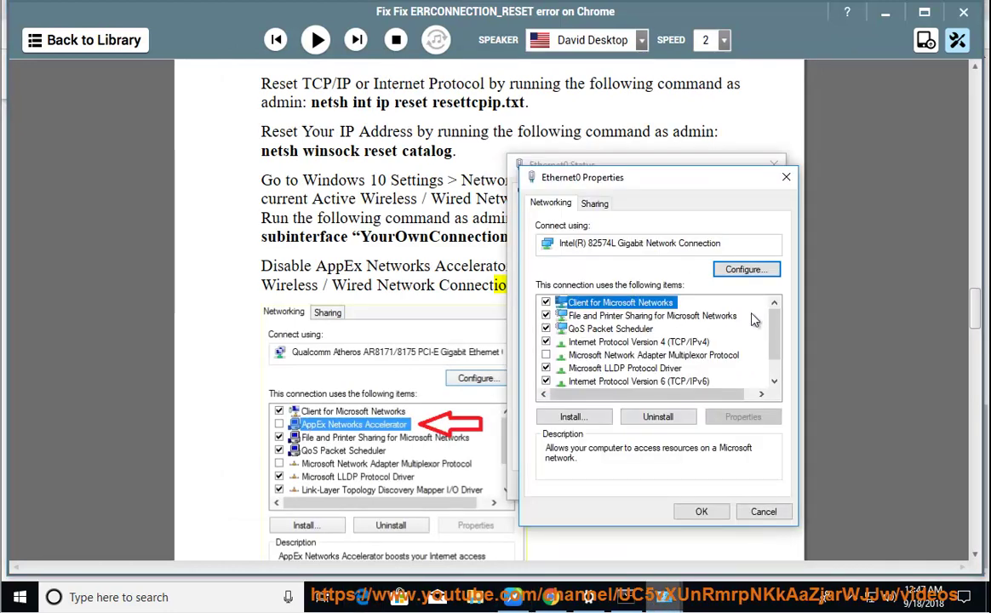
{"action": "left_click_drag", "start_coordinate": [772, 323], "coordinate": [777, 337]}
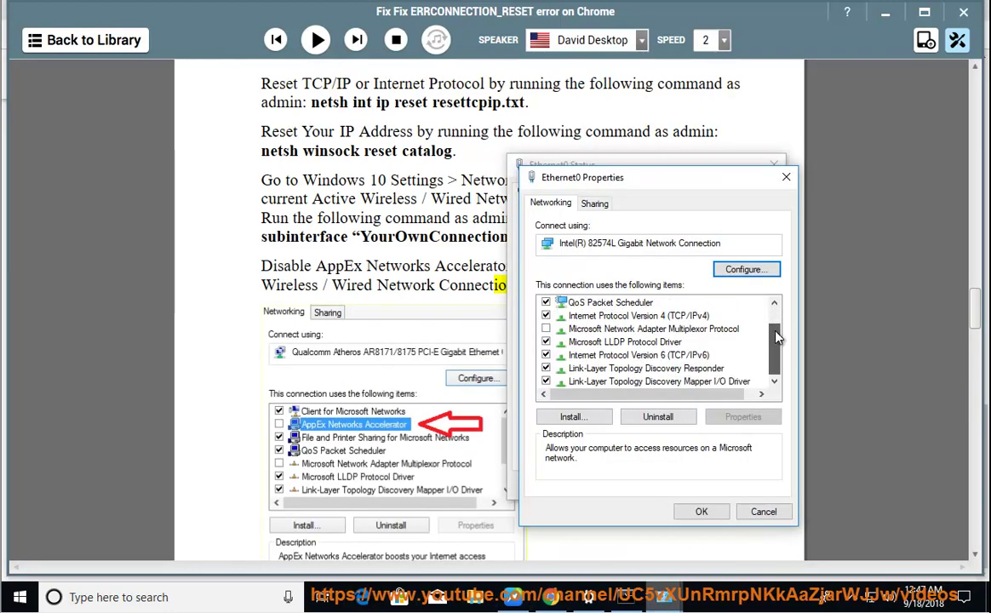
{"action": "scroll", "coordinate": [777, 359], "scroll_direction": "up", "scroll_amount": 2}
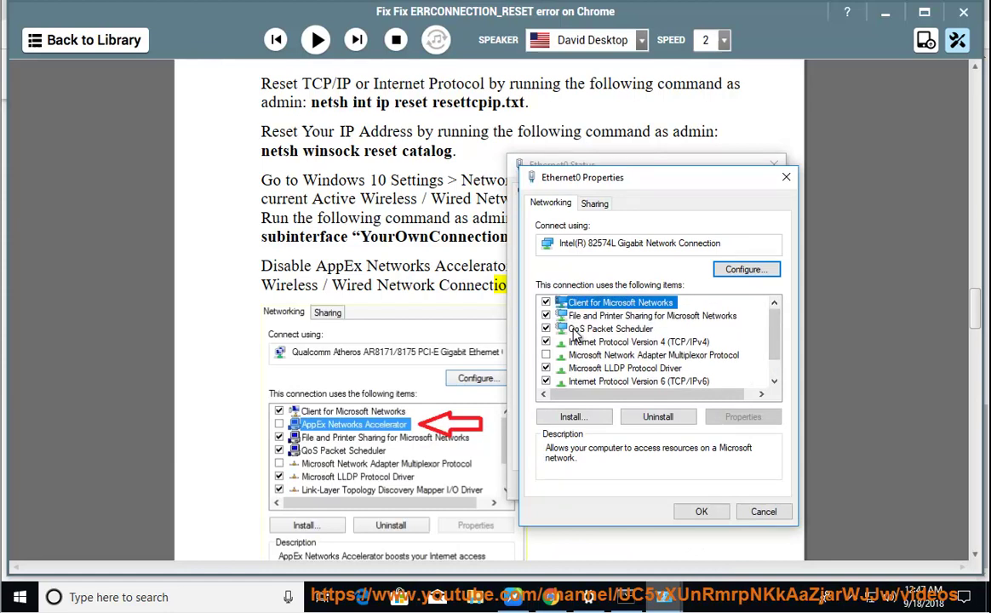
- Close the Ethernet0 Properties and status dialogs and scroll down the guide
{"action": "left_click", "coordinate": [761, 512]}
{"action": "left_click", "coordinate": [751, 486]}
{"action": "scroll", "coordinate": [719, 458], "scroll_direction": "down", "scroll_amount": 1}
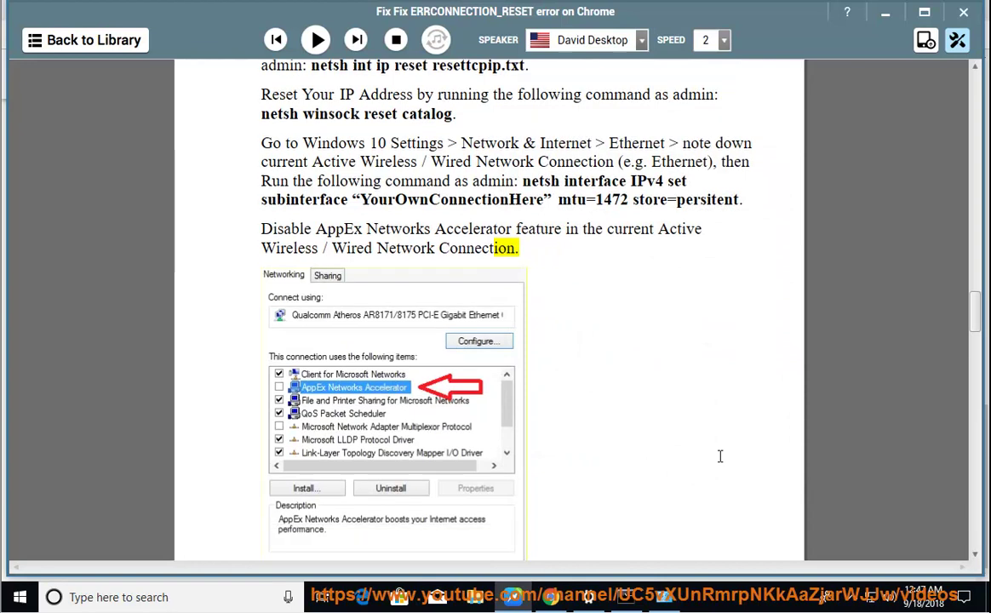
{"action": "scroll", "coordinate": [719, 458], "scroll_direction": "down", "scroll_amount": 2}
{"action": "scroll", "coordinate": [718, 456], "scroll_direction": "down", "scroll_amount": 2}
{"action": "scroll", "coordinate": [718, 457], "scroll_direction": "down", "scroll_amount": 1}
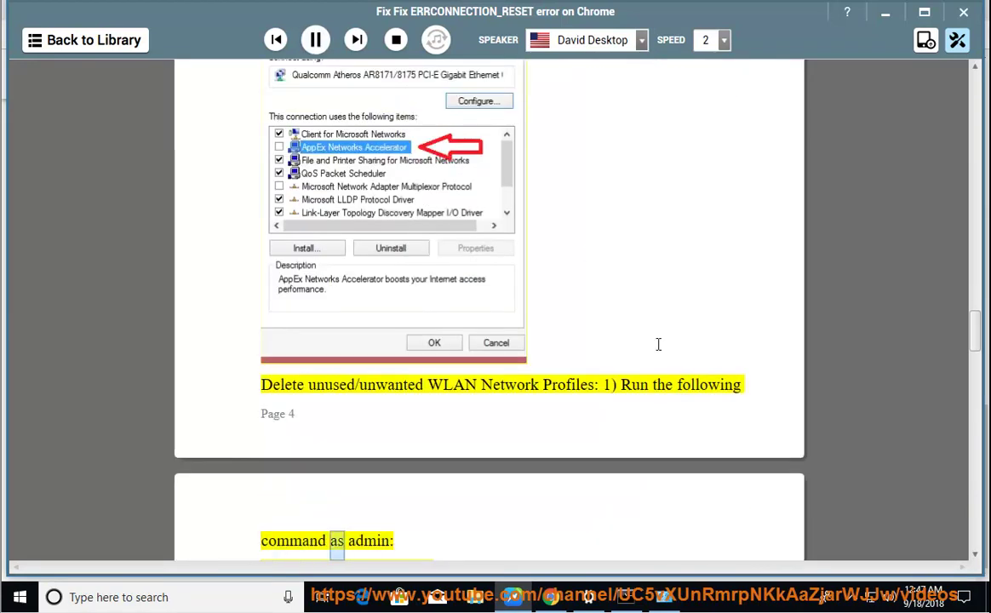
- Pause the narration at the WLAN profiles step and select the 'netsh wlan show profiles' command
{"action": "scroll", "coordinate": [670, 399], "scroll_direction": "down", "scroll_amount": 1}
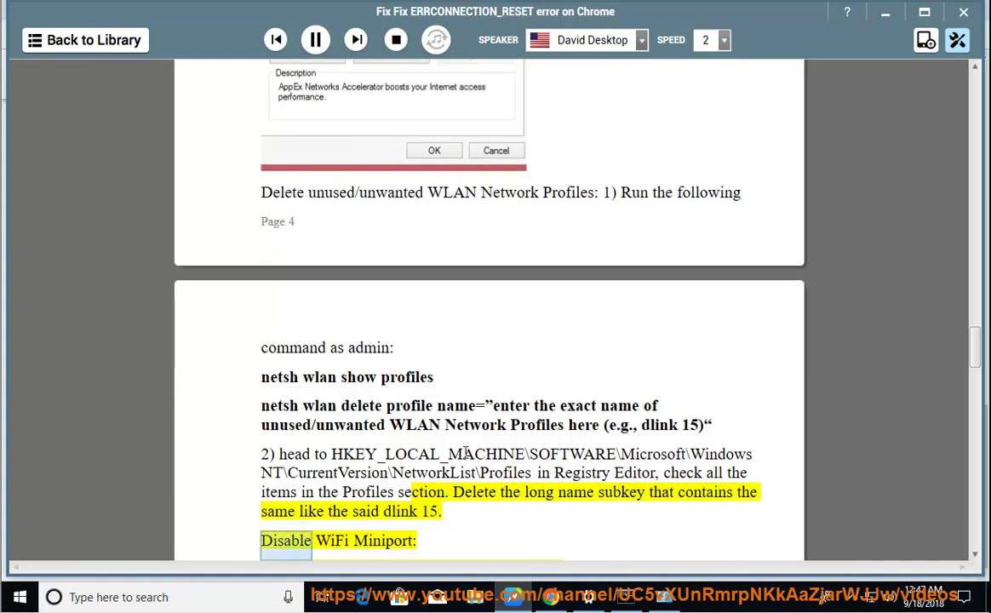
{"action": "left_click", "coordinate": [322, 47]}
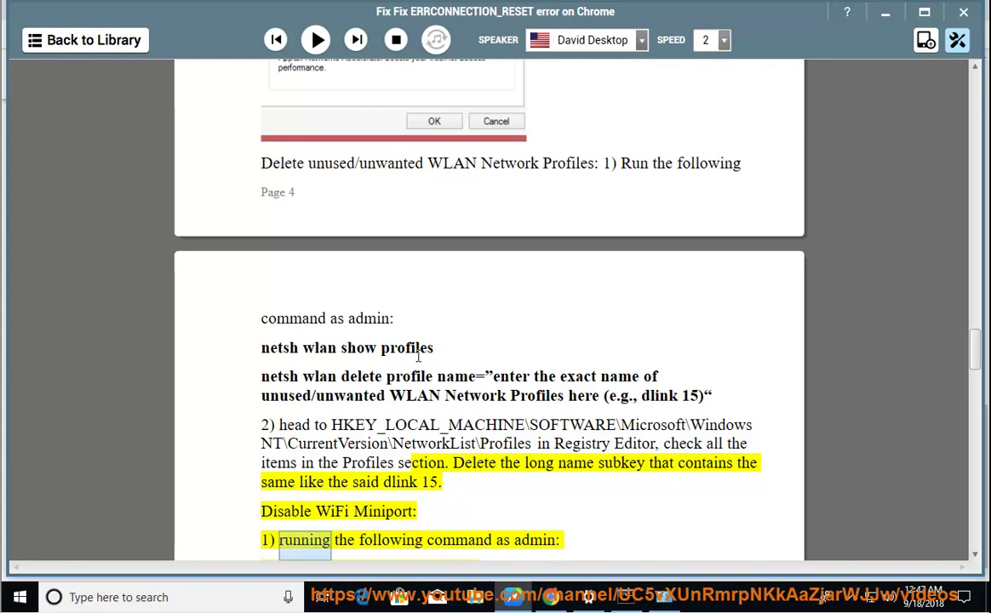
{"action": "left_click_drag", "start_coordinate": [439, 347], "coordinate": [259, 347]}
- Run 'netsh wlan show profiles' in the admin Command Prompt, which reports no wireless interface
{"action": "right_click", "coordinate": [278, 345]}
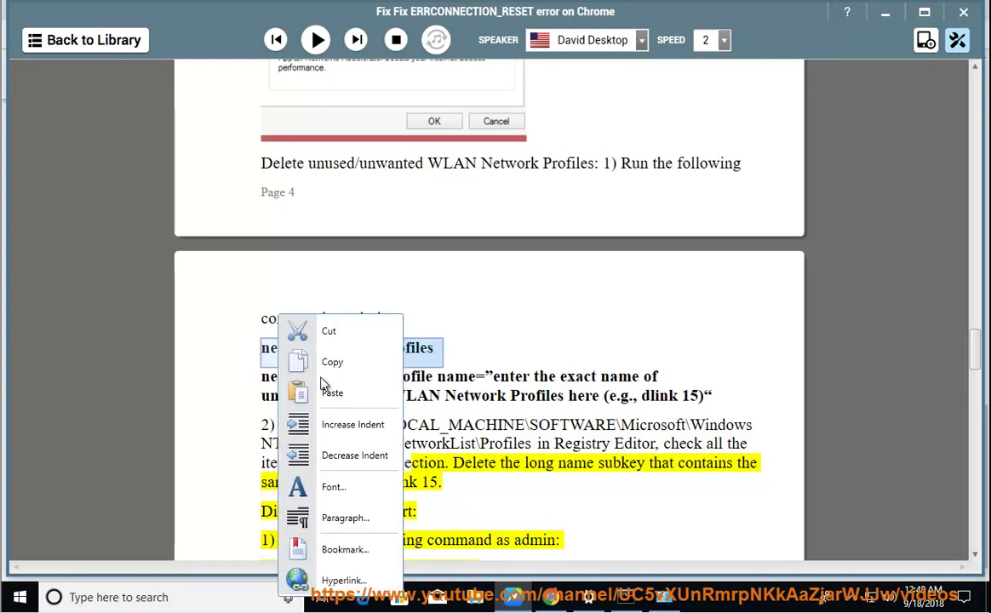
{"action": "left_click", "coordinate": [302, 358]}
{"action": "left_click", "coordinate": [637, 598]}
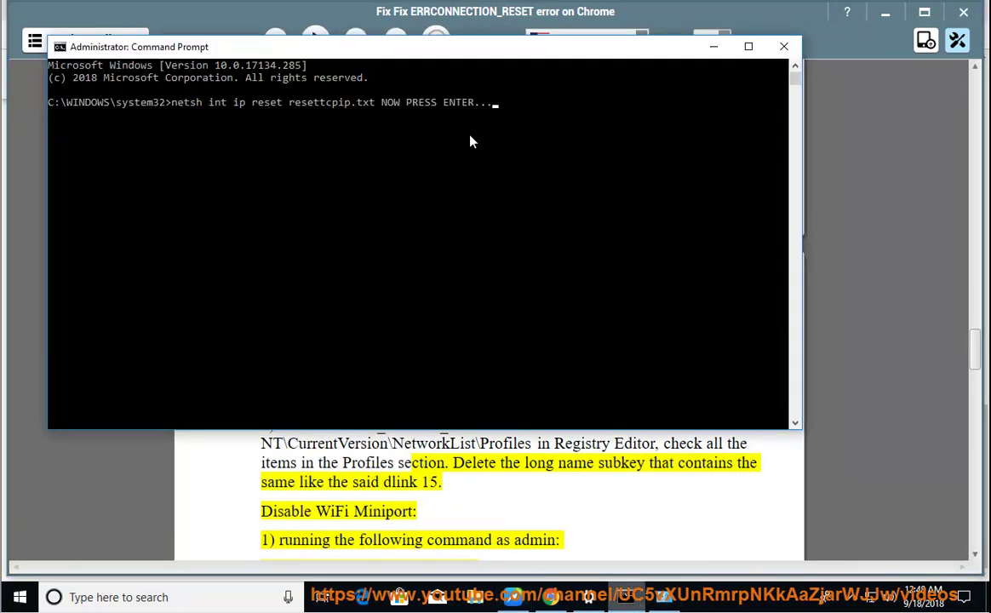
{"action": "key", "text": "BackSpace"}
{"action": "key", "text": "BackSpace"}
{"action": "key", "text": "BackSpace"}
{"action": "key", "text": "BackSpace"}
{"action": "key", "text": "BackSpace"}
{"action": "key", "text": "BackSpace"}
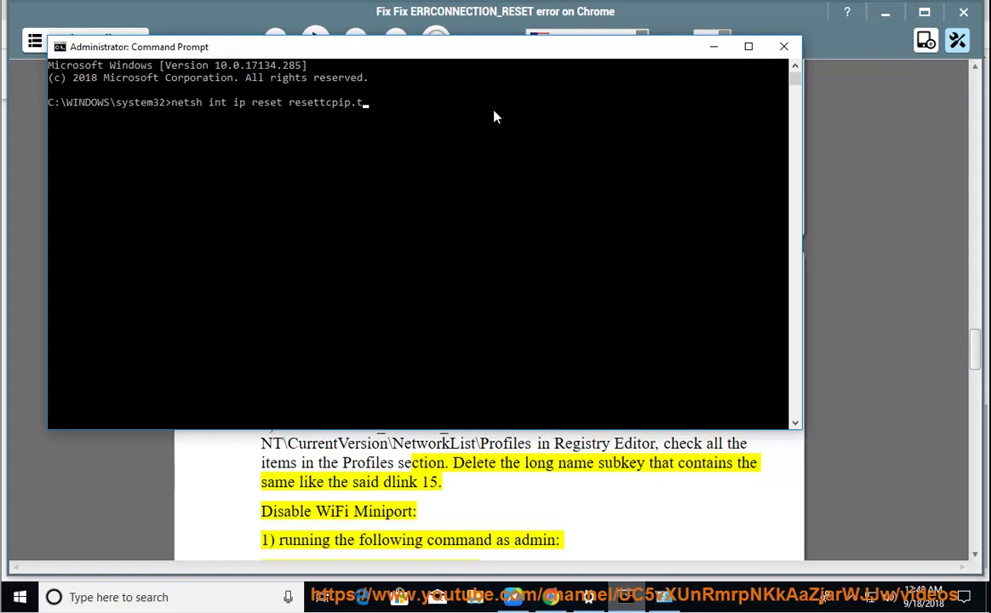
{"action": "key", "text": "BackSpace"}
{"action": "key", "text": "BackSpace"}
{"action": "key", "text": "BackSpace"}
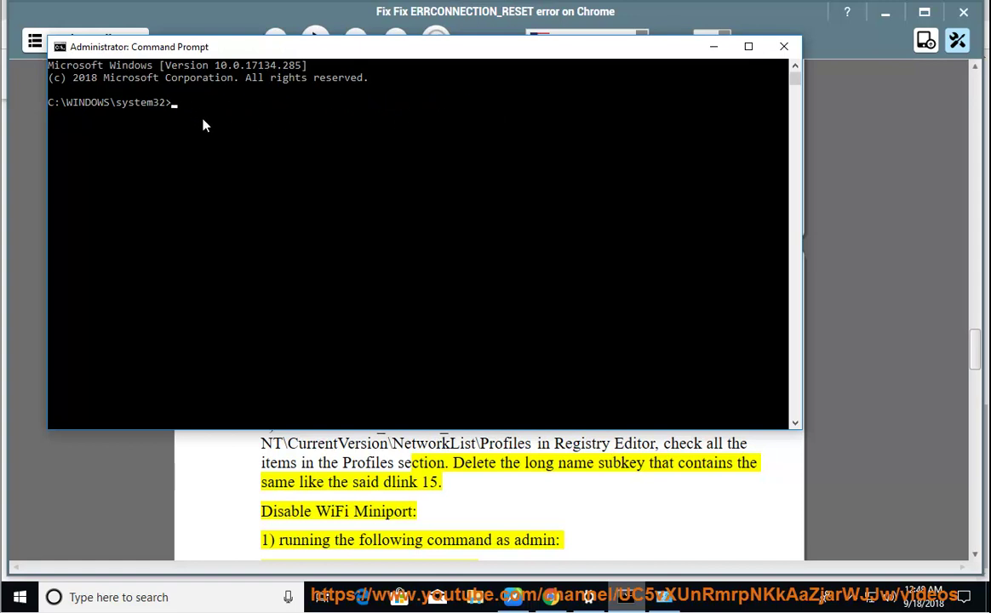
{"action": "right_click", "coordinate": [205, 126]}
{"action": "key", "text": "Return"}
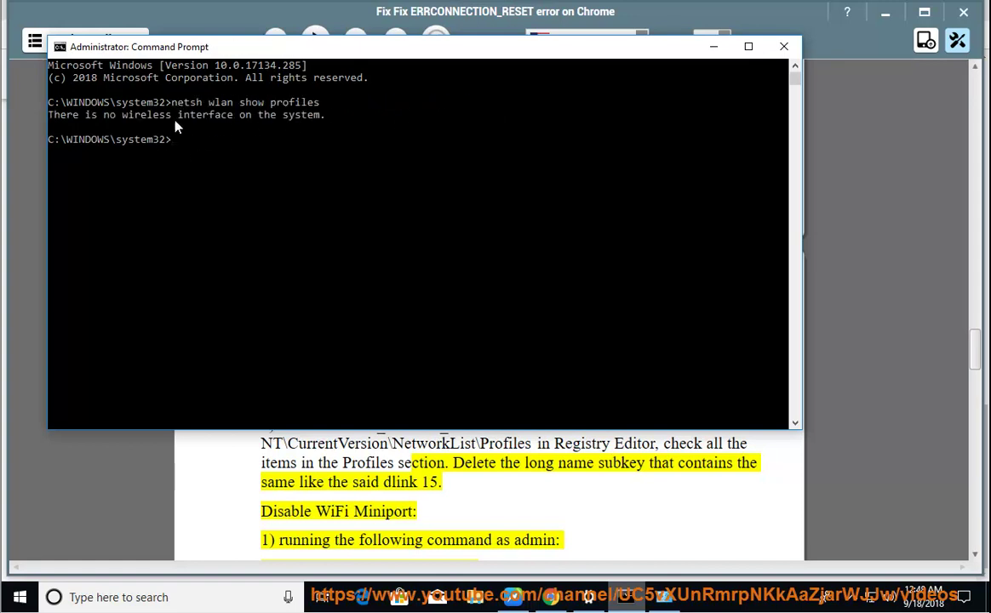
{"action": "left_click", "coordinate": [328, 436]}
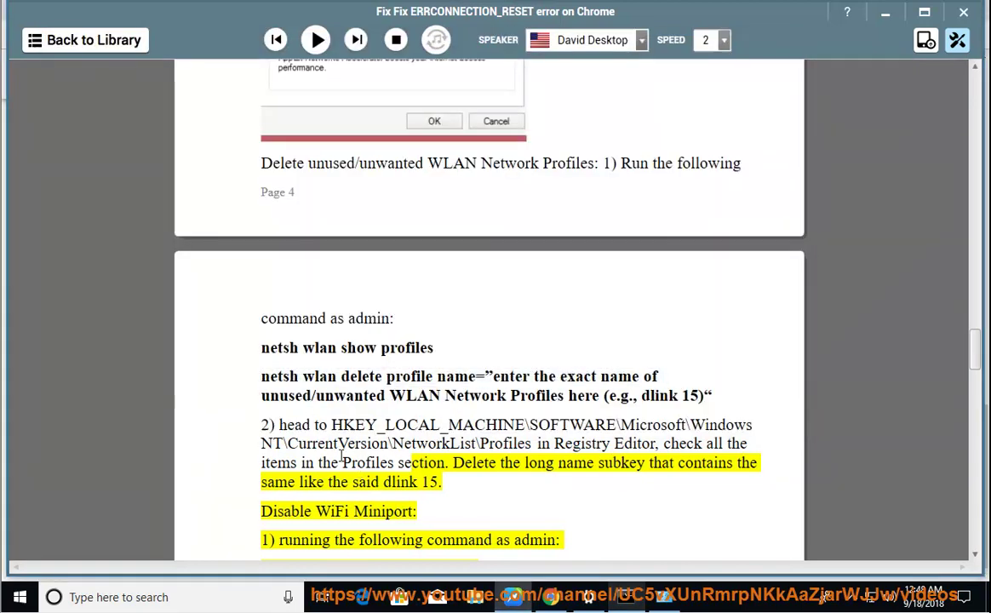
- Copy the NetworkList Profiles registry path from the guide and launch regedit with admin rights
{"action": "left_click_drag", "start_coordinate": [331, 424], "coordinate": [531, 442]}
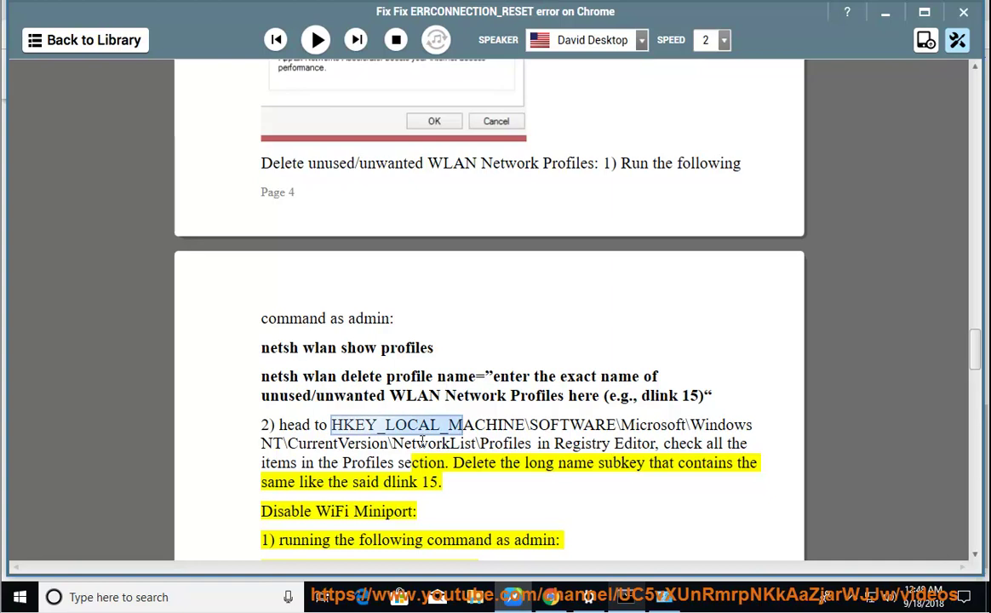
{"action": "right_click", "coordinate": [532, 442]}
{"action": "left_click", "coordinate": [588, 363]}
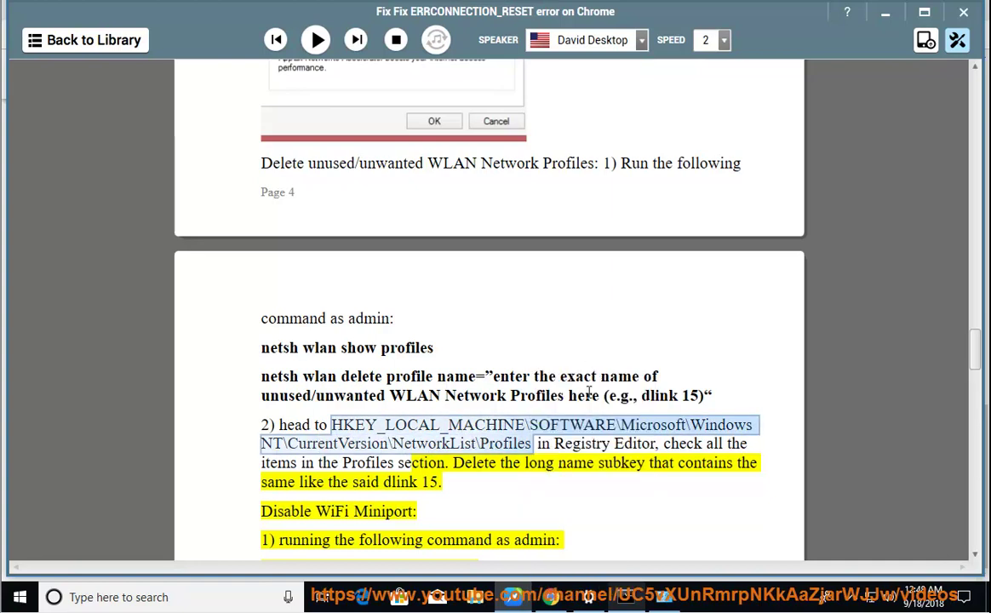
{"action": "key", "text": "super+r"}
{"action": "left_click", "coordinate": [302, 500]}
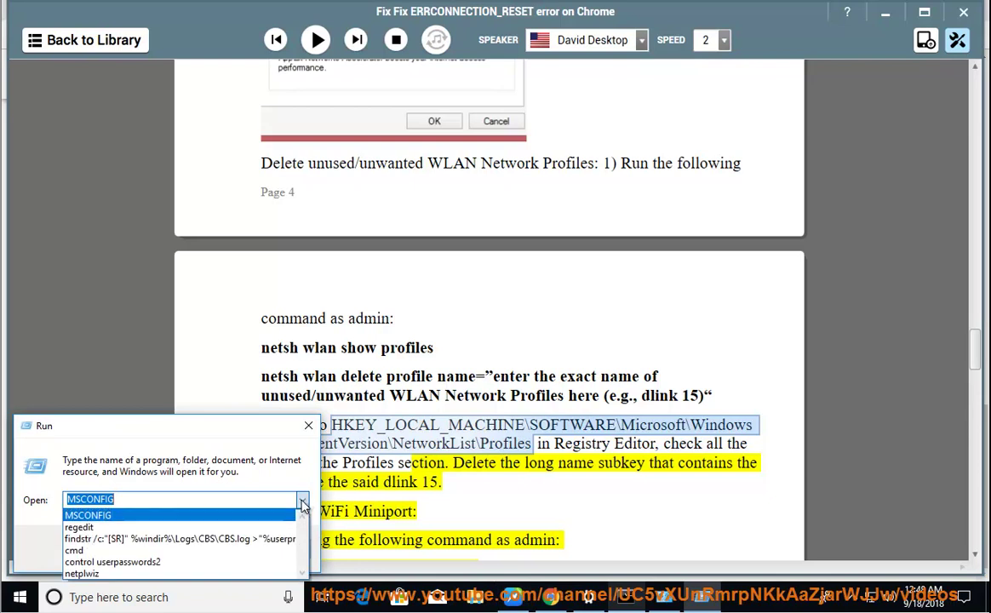
{"action": "left_click", "coordinate": [217, 528]}
{"action": "left_click", "coordinate": [129, 548]}
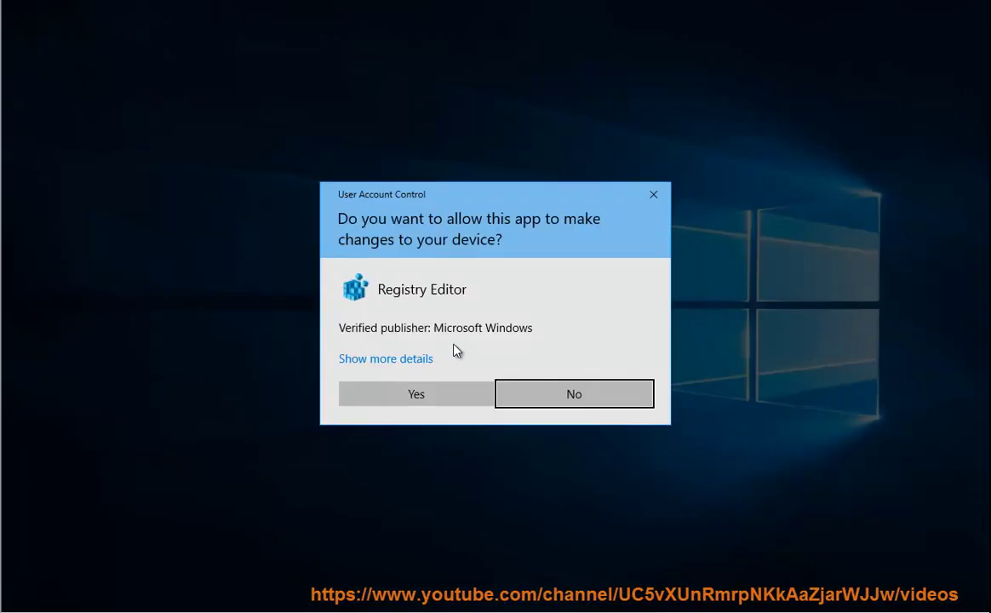
{"action": "left_click", "coordinate": [437, 392]}
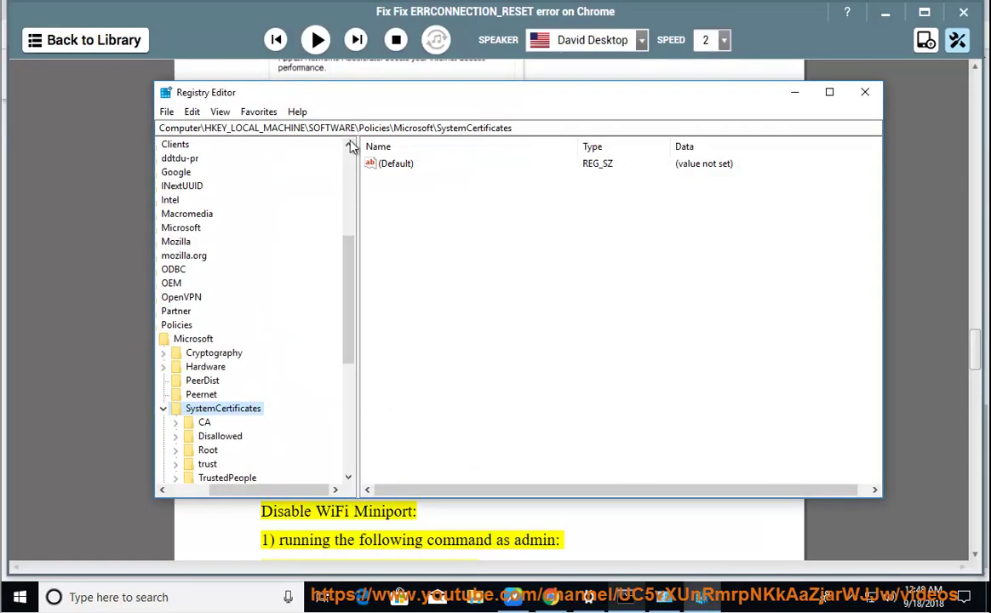
- Go to HKLM\...\NetworkList\Profiles and check each profile's name: Network 3, Network 2, Network
{"action": "left_click", "coordinate": [323, 128]}
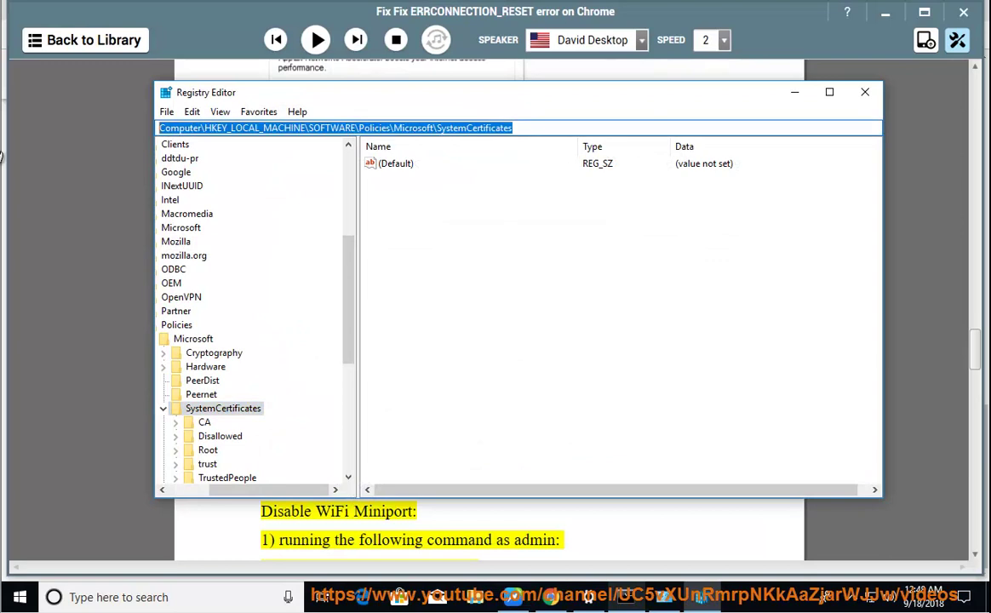
{"action": "key", "text": "ctrl+v"}
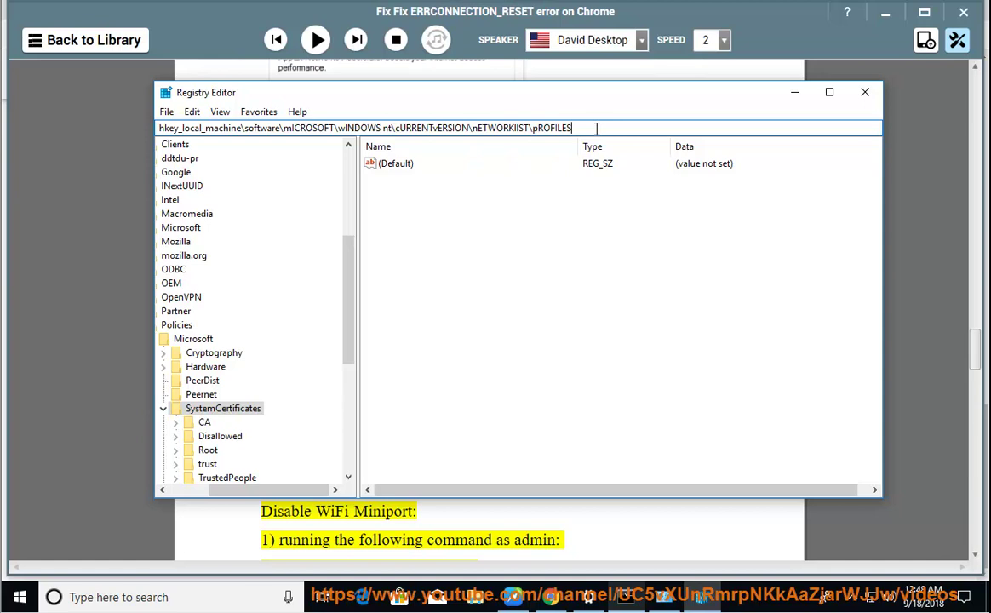
{"action": "key", "text": "Return"}
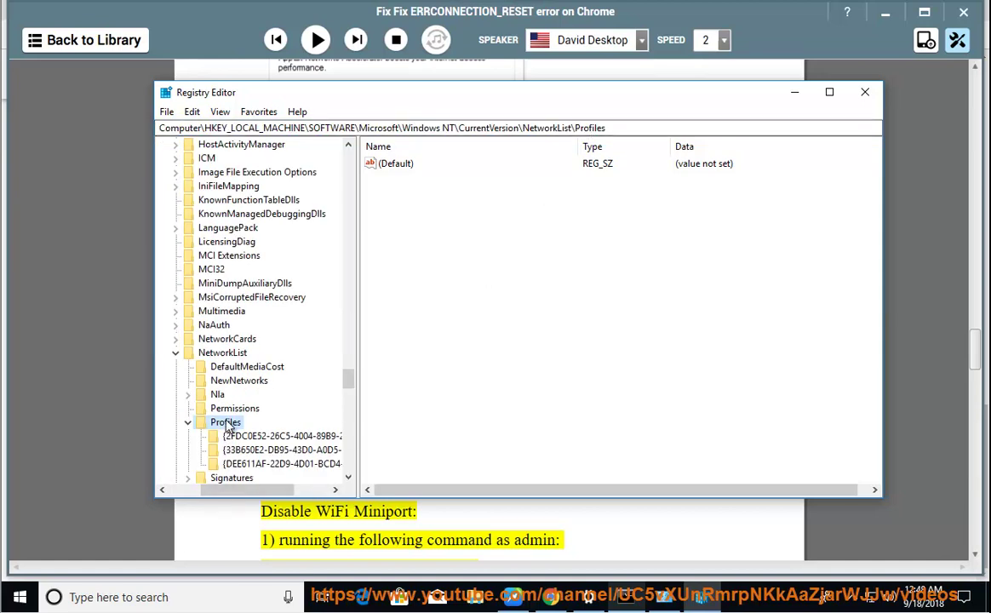
{"action": "left_click", "coordinate": [246, 436]}
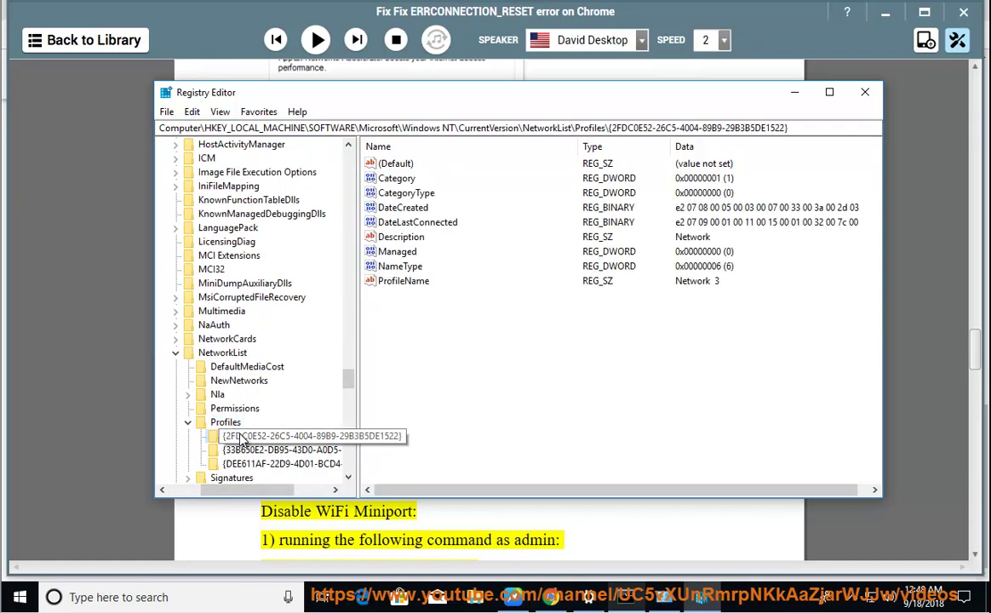
{"action": "left_click", "coordinate": [402, 283]}
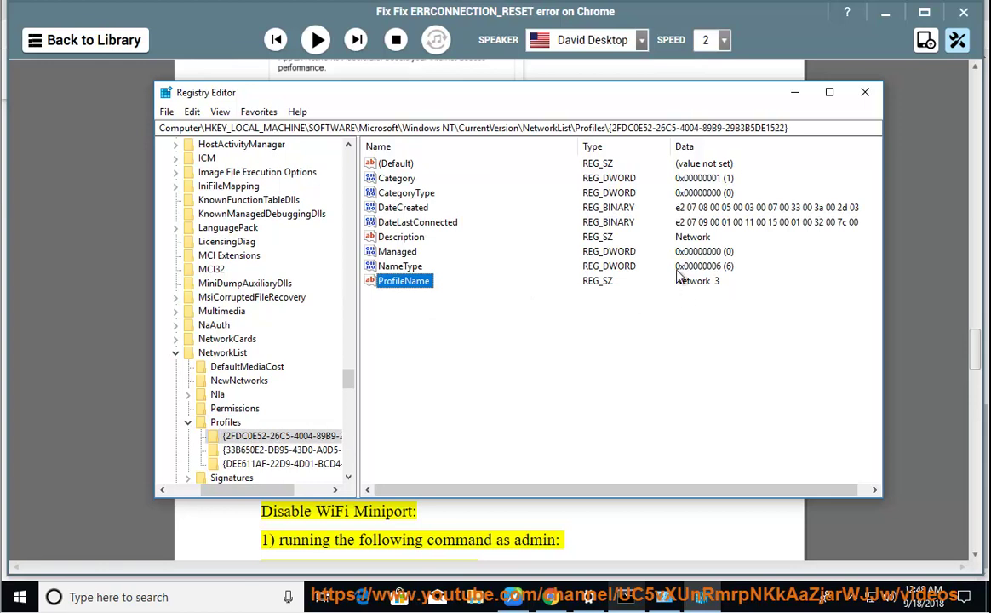
{"action": "left_click", "coordinate": [268, 449]}
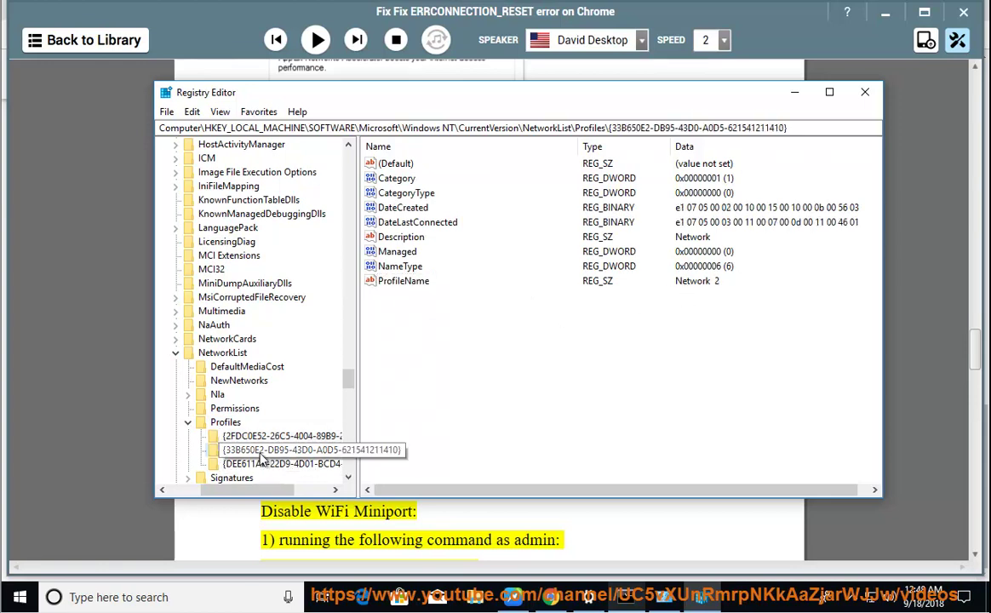
{"action": "left_click", "coordinate": [261, 463]}
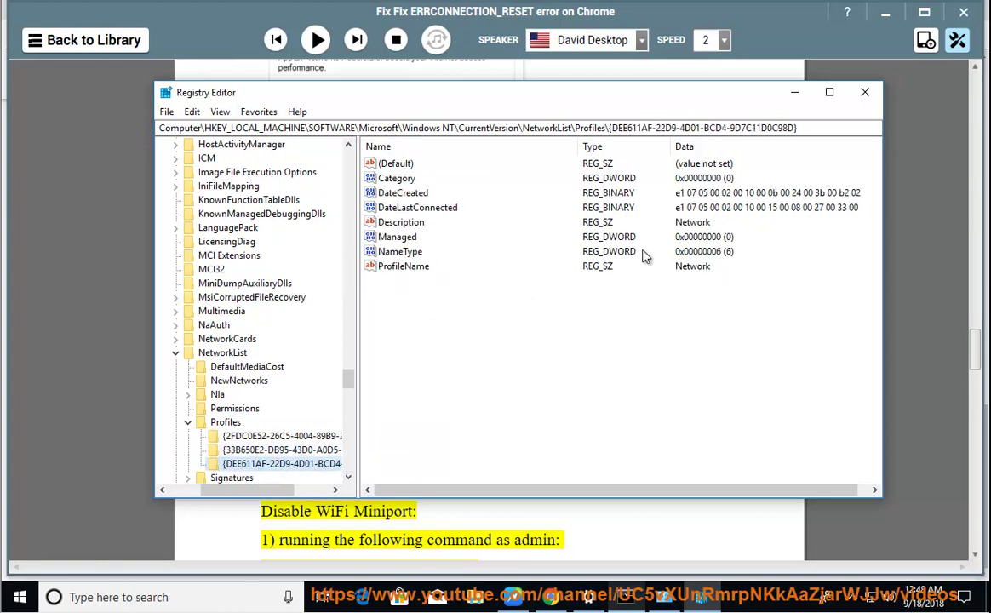
{"action": "left_click", "coordinate": [541, 504]}
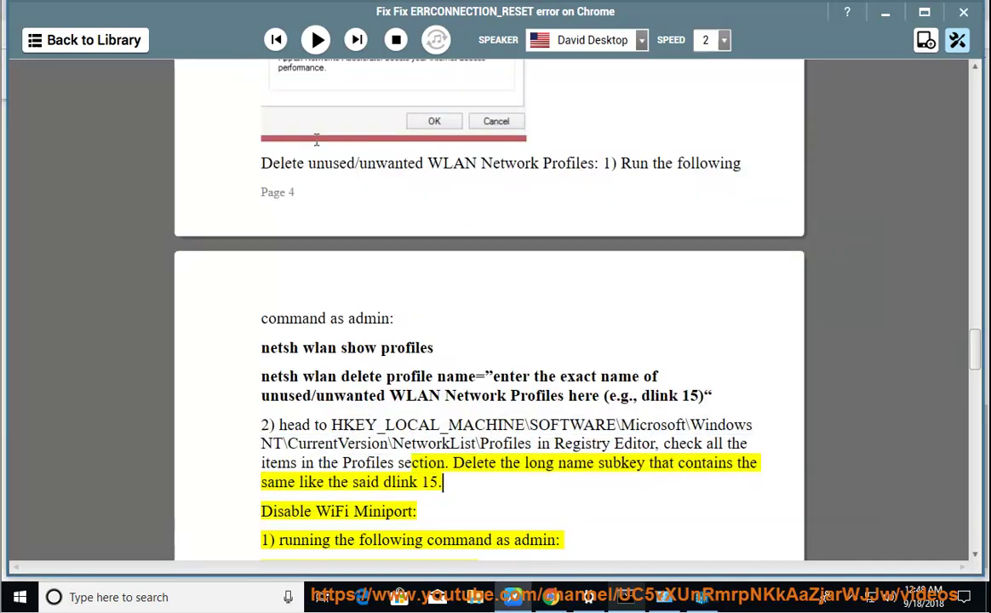
- Have the guide read aloud through step 9, pause, and select the --ssl-version-max=tls1 flag
{"action": "left_click", "coordinate": [316, 40]}
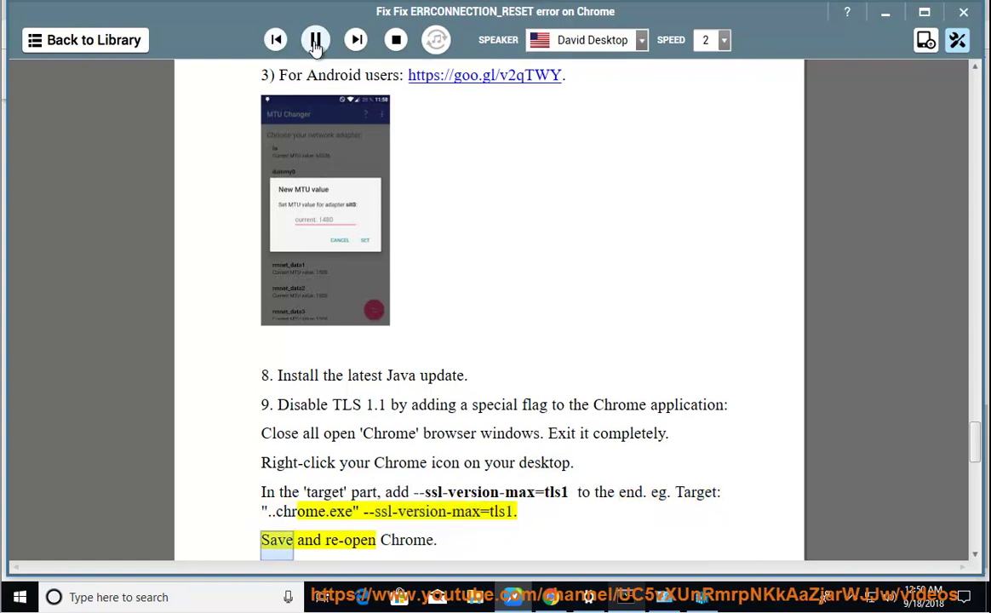
{"action": "left_click", "coordinate": [315, 40]}
{"action": "left_click", "coordinate": [569, 492]}
{"action": "left_click_drag", "start_coordinate": [549, 493], "coordinate": [416, 492]}
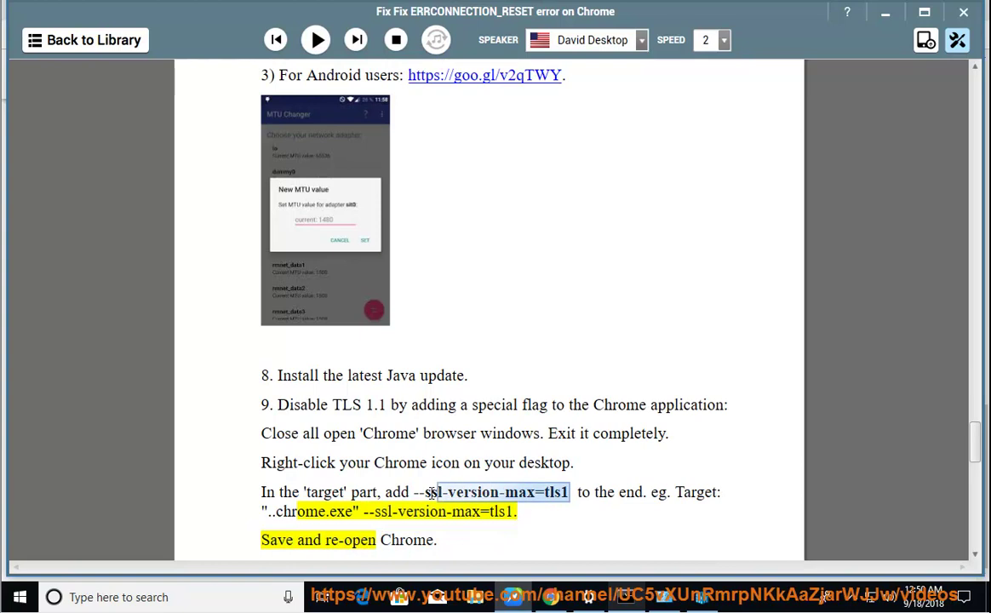
- Copy the flag and close Registry Editor, Command Prompt, Network and Sharing Center and Ethernet settings
{"action": "right_click", "coordinate": [501, 492]}
{"action": "left_click", "coordinate": [523, 353]}
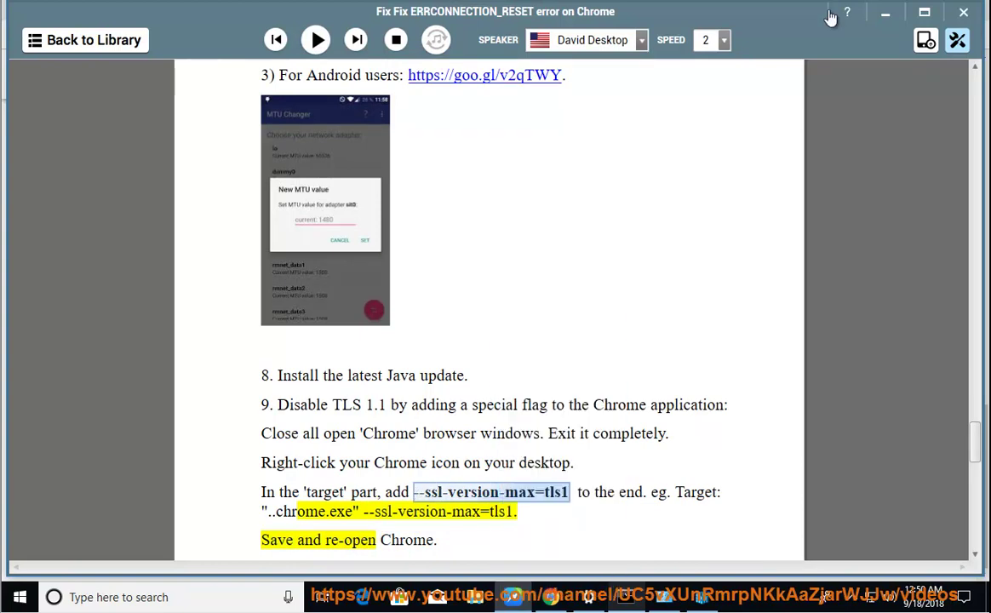
{"action": "left_click", "coordinate": [888, 14]}
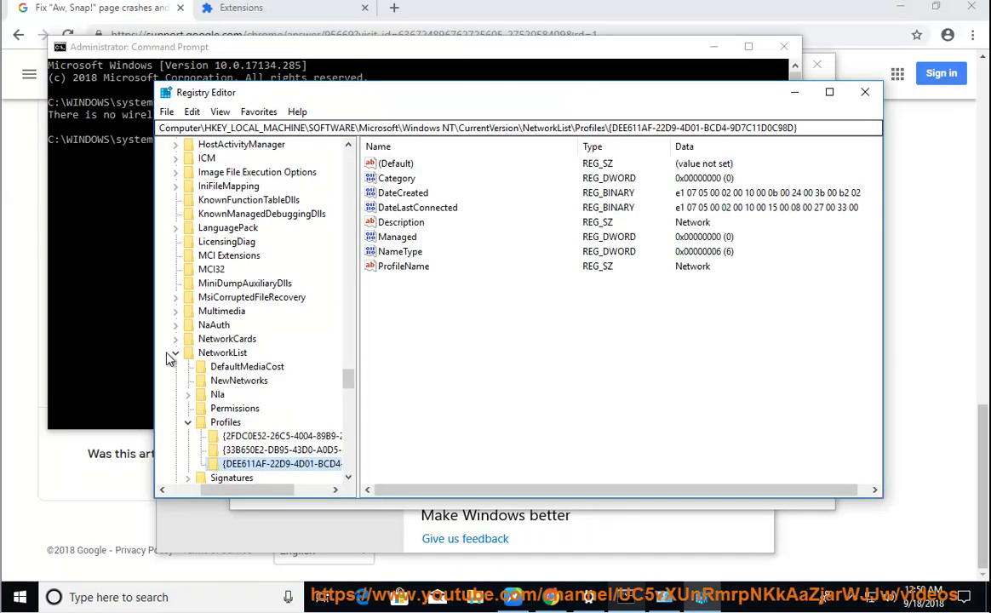
{"action": "left_click", "coordinate": [865, 91]}
{"action": "left_click", "coordinate": [783, 47]}
{"action": "left_click", "coordinate": [813, 62]}
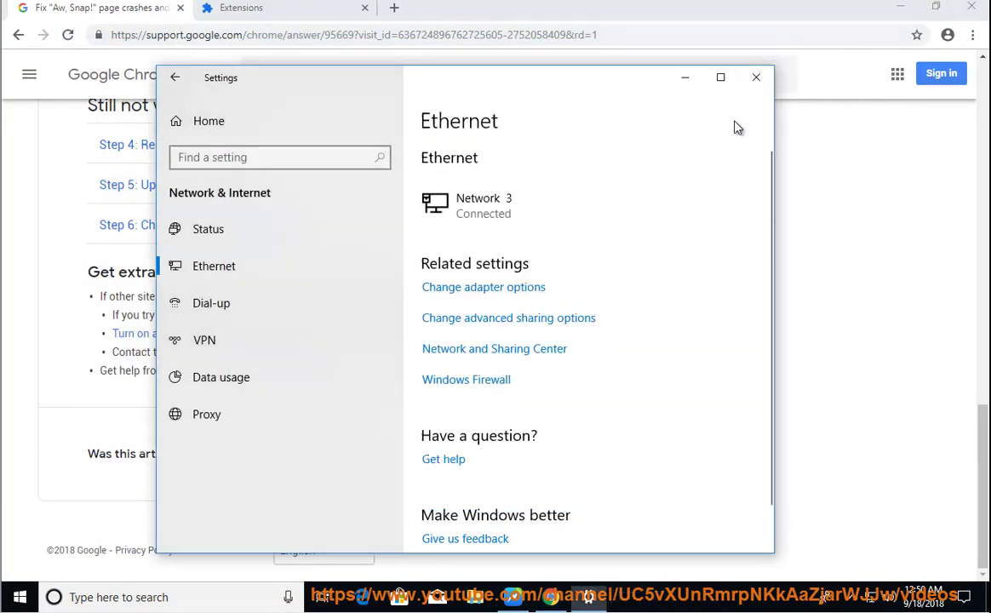
{"action": "left_click", "coordinate": [756, 78]}
{"action": "left_click", "coordinate": [899, 7]}
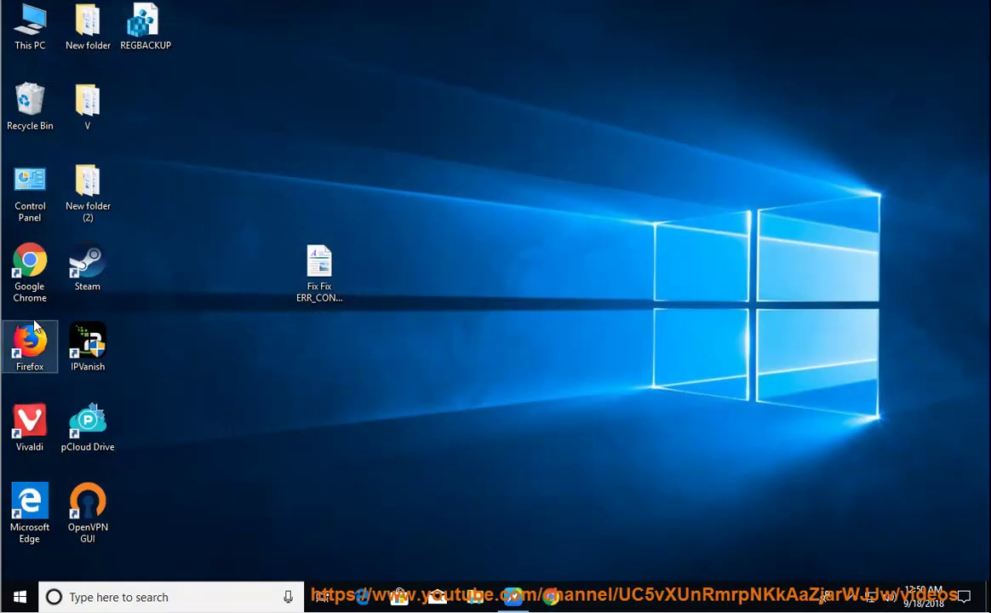
- Append --ssl-version-max=tls1 to the Google Chrome shortcut's Target and apply it
{"action": "right_click", "coordinate": [34, 324]}
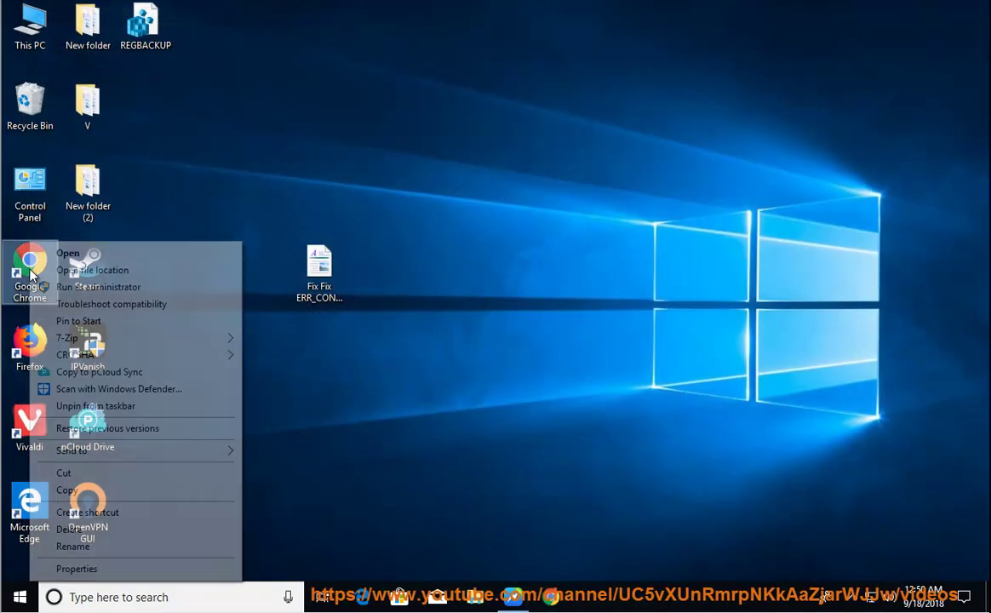
{"action": "left_click", "coordinate": [72, 565]}
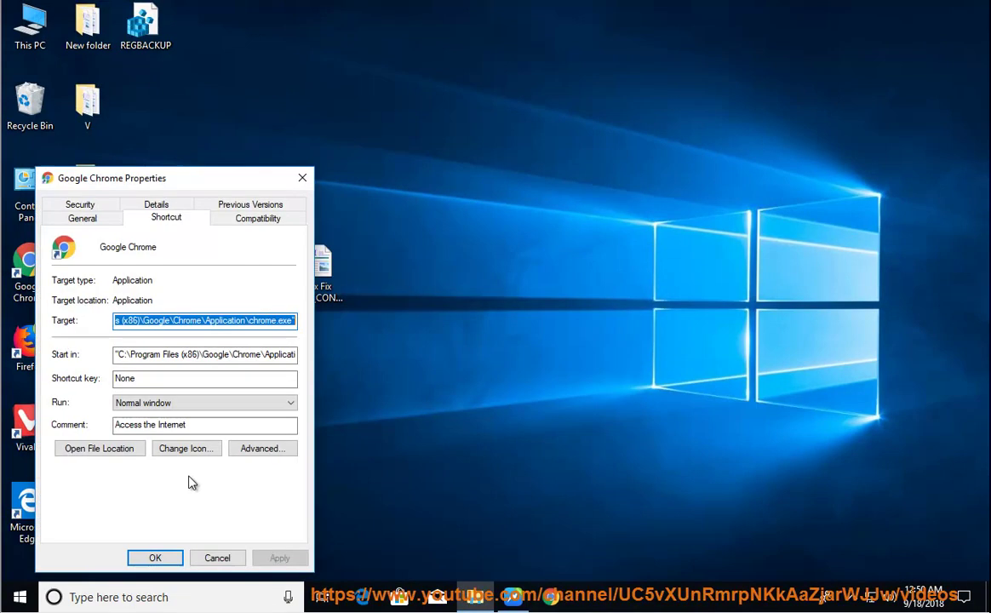
{"action": "left_click", "coordinate": [175, 320]}
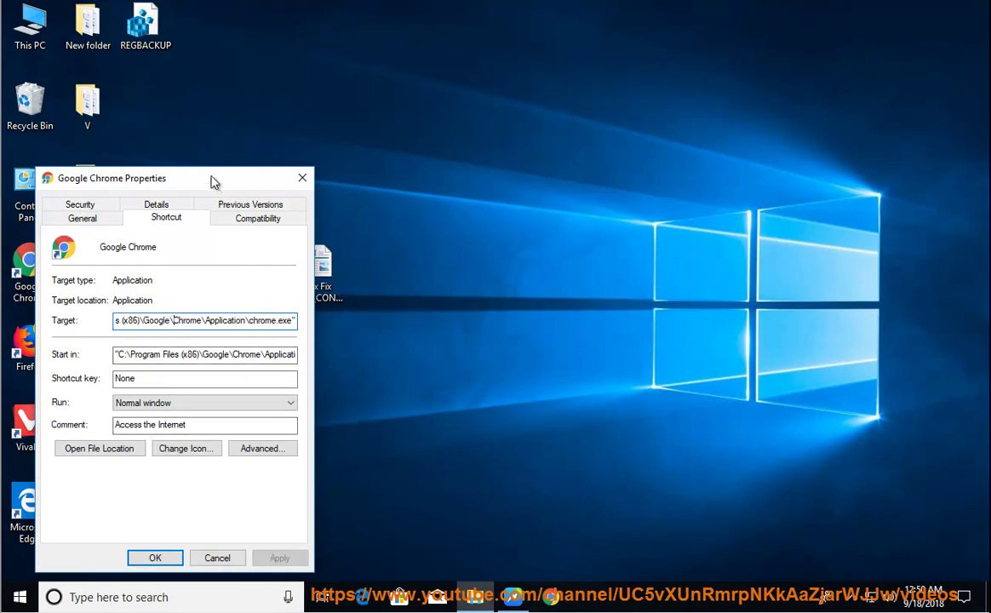
{"action": "left_click_drag", "start_coordinate": [213, 181], "coordinate": [516, 216]}
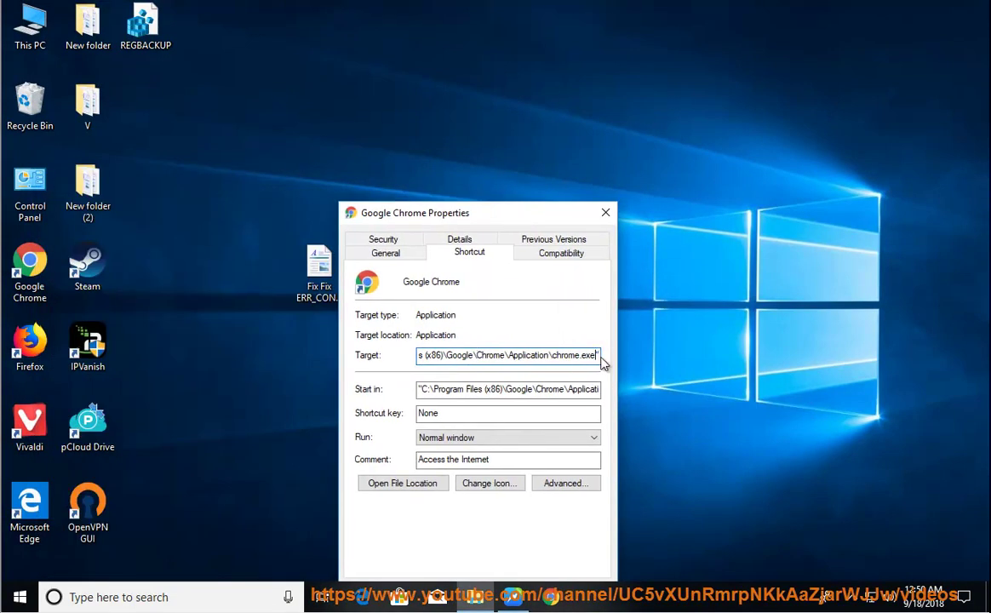
{"action": "type", "text": "--ssl-version-max=tls1"}
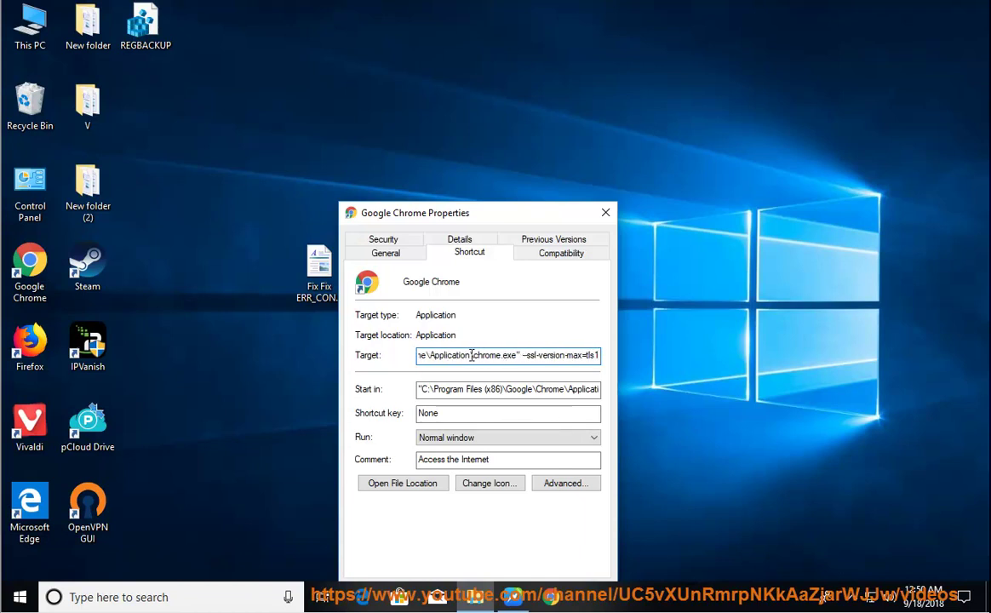
{"action": "left_click_drag", "start_coordinate": [472, 355], "coordinate": [642, 360]}
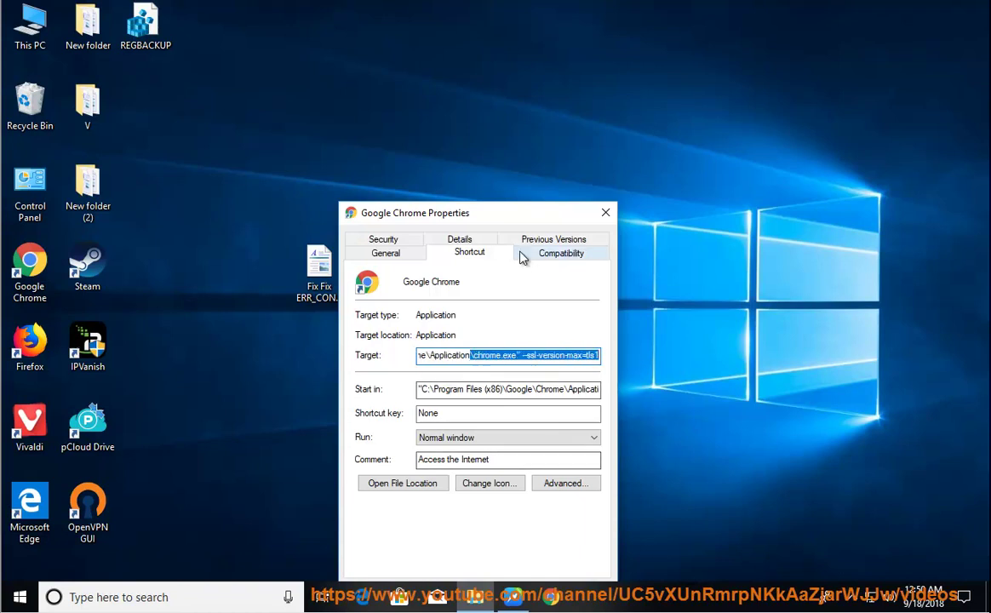
{"action": "left_click_drag", "start_coordinate": [519, 213], "coordinate": [567, 122]}
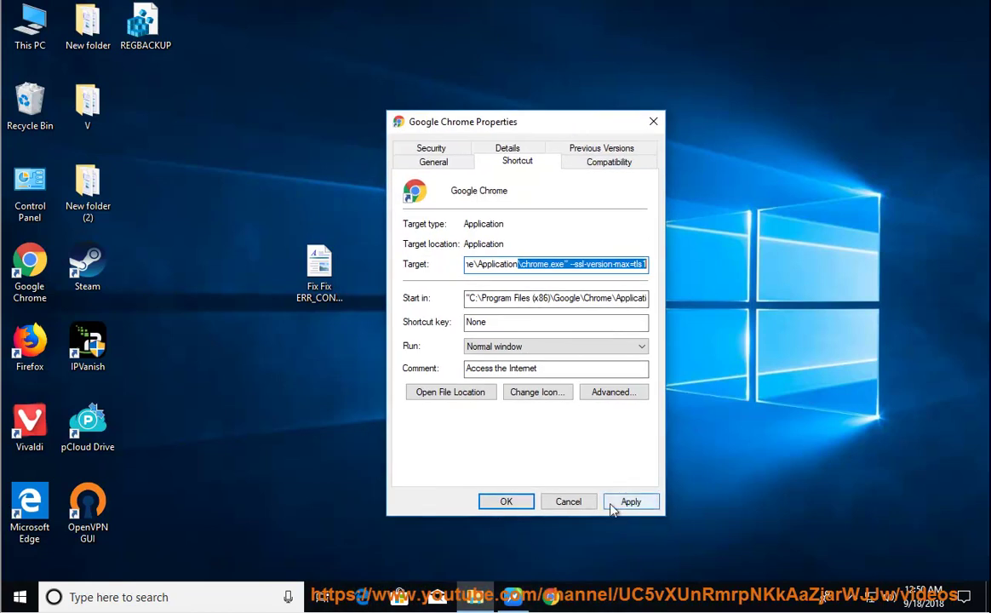
{"action": "left_click", "coordinate": [565, 502]}
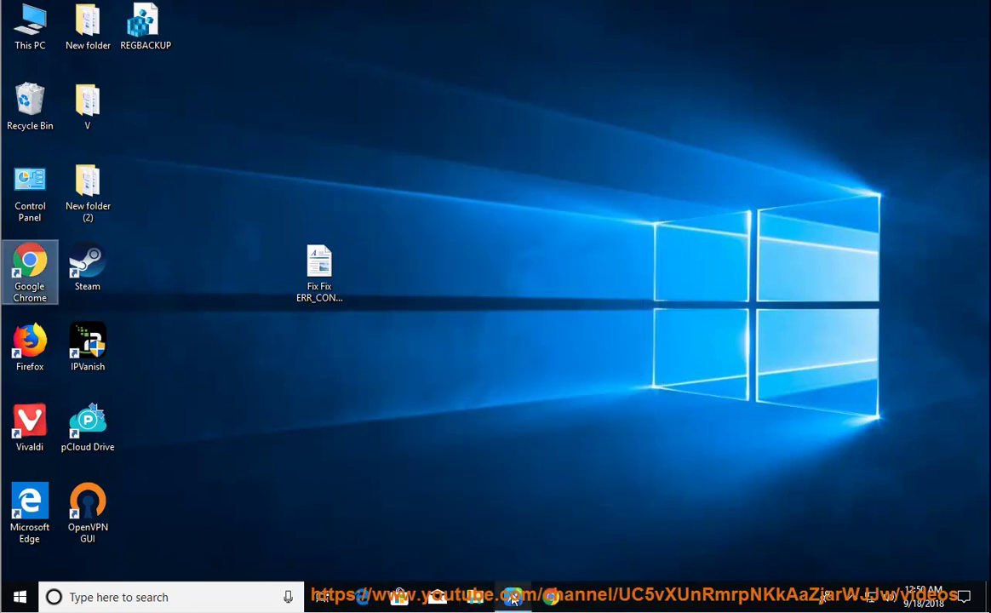
{"action": "key", "text": "alt+Tab"}
- Resume narration to the remove-unwanted-programs tip, then open a new Chrome window
{"action": "left_click", "coordinate": [315, 40]}
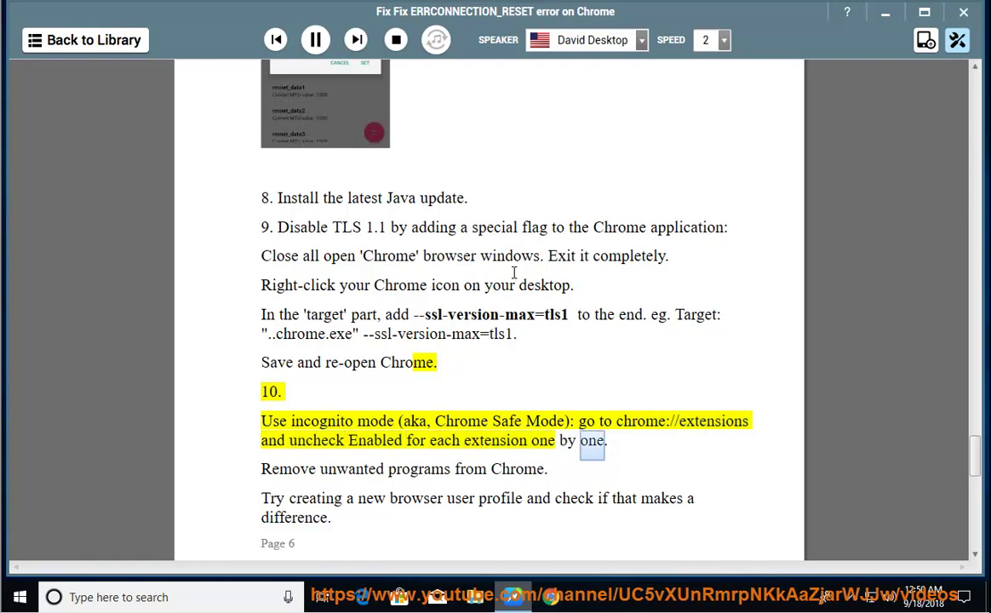
{"action": "left_click", "coordinate": [550, 596]}
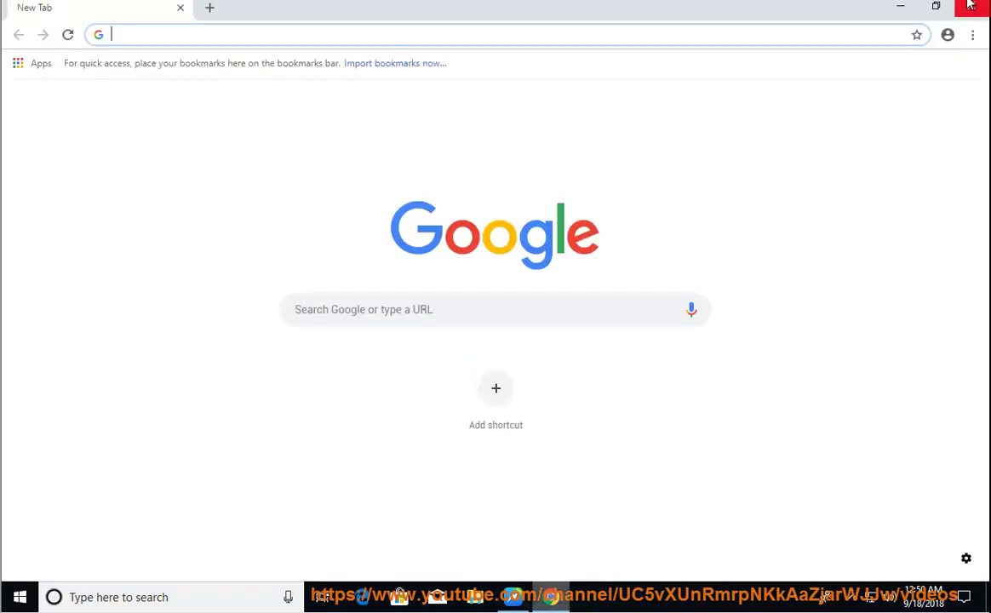
- Open a Chrome Guest window from the profile menu, then return to NaturalReader
{"action": "left_click", "coordinate": [948, 35]}
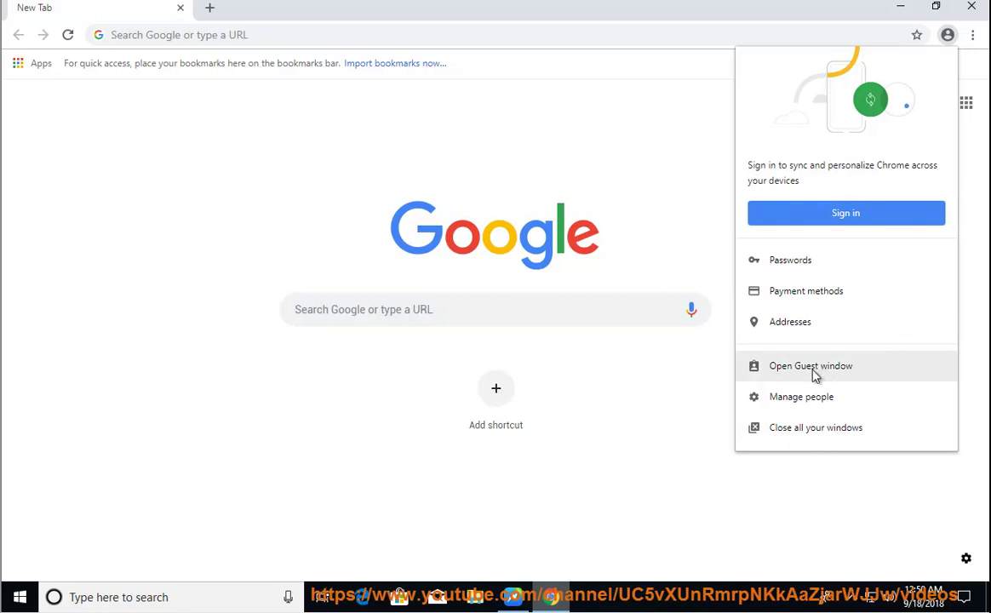
{"action": "left_click", "coordinate": [815, 376]}
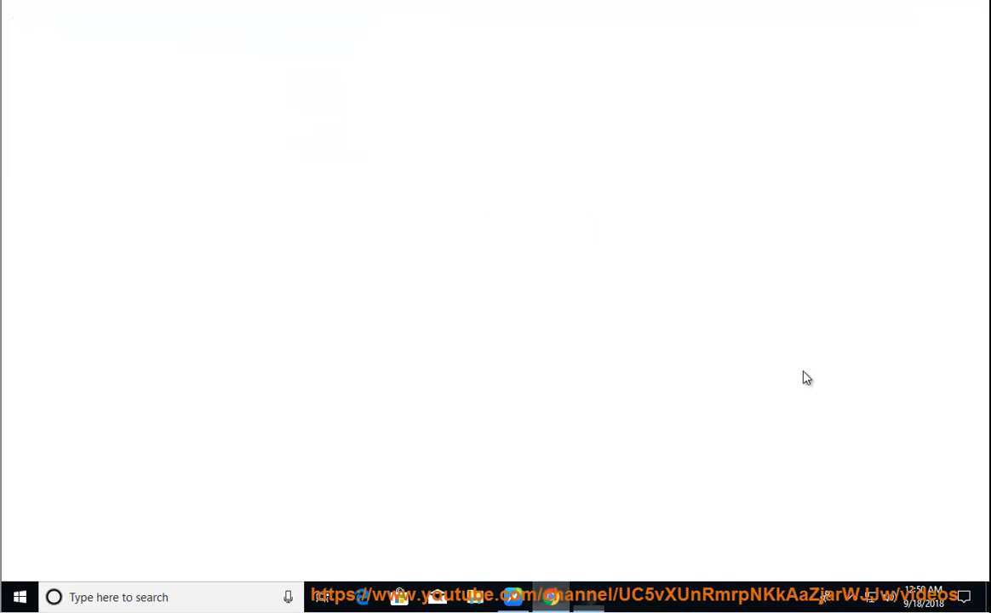
{"action": "left_click", "coordinate": [521, 599]}
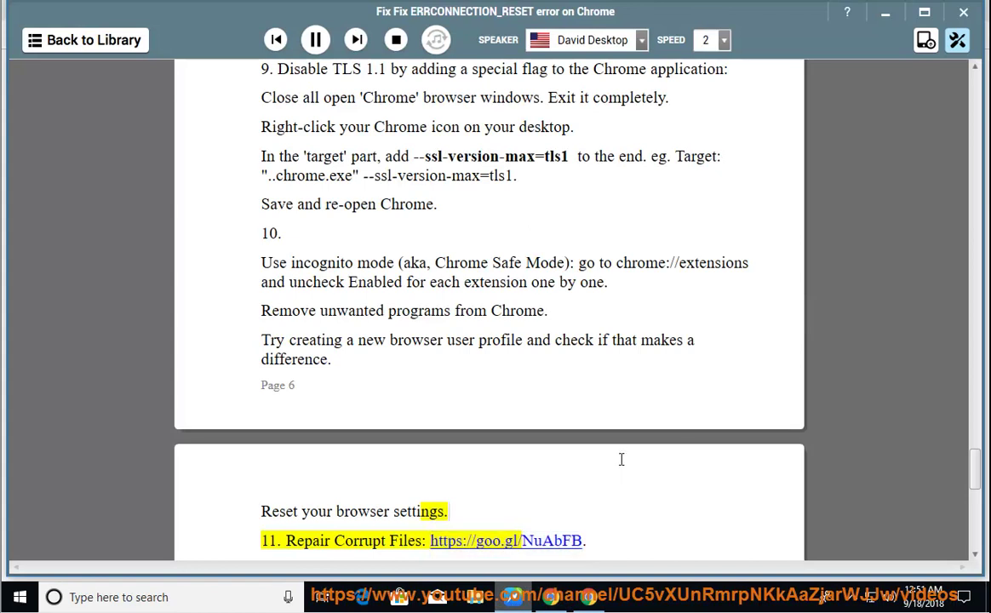